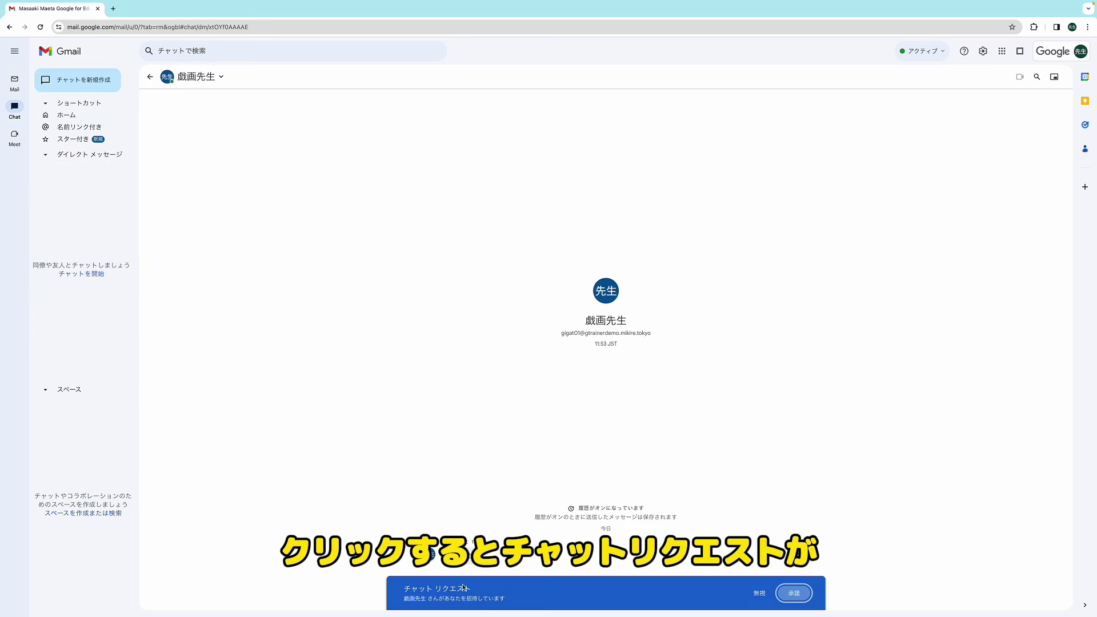
Step: Accept the chat request and send 'おはようございます' and '今起きたんですか?'
click(794, 593)
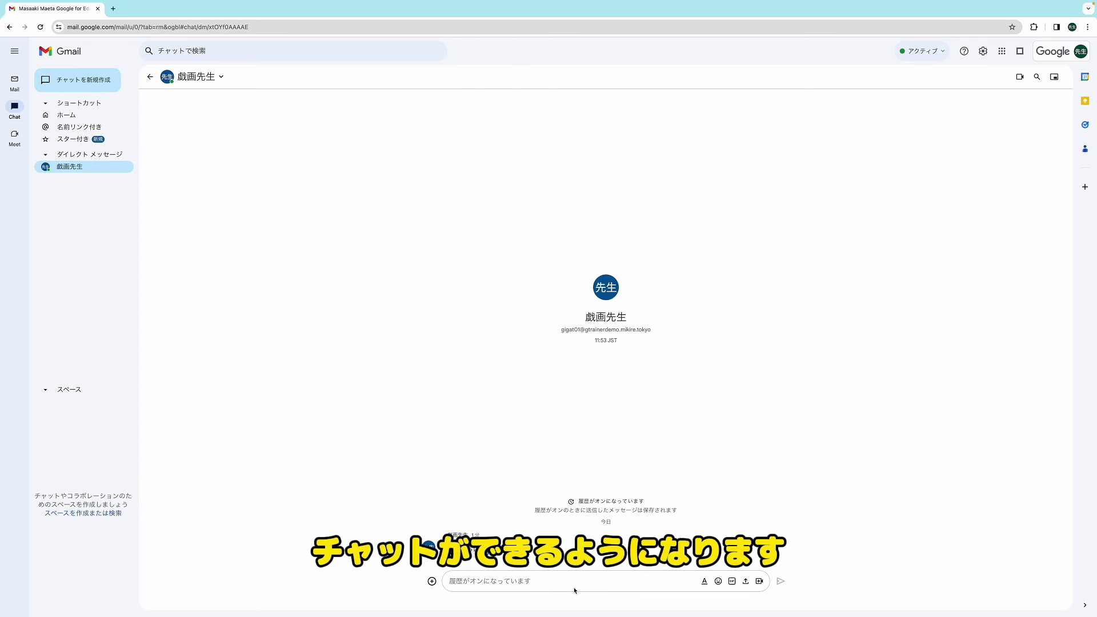
text(おはようございます)
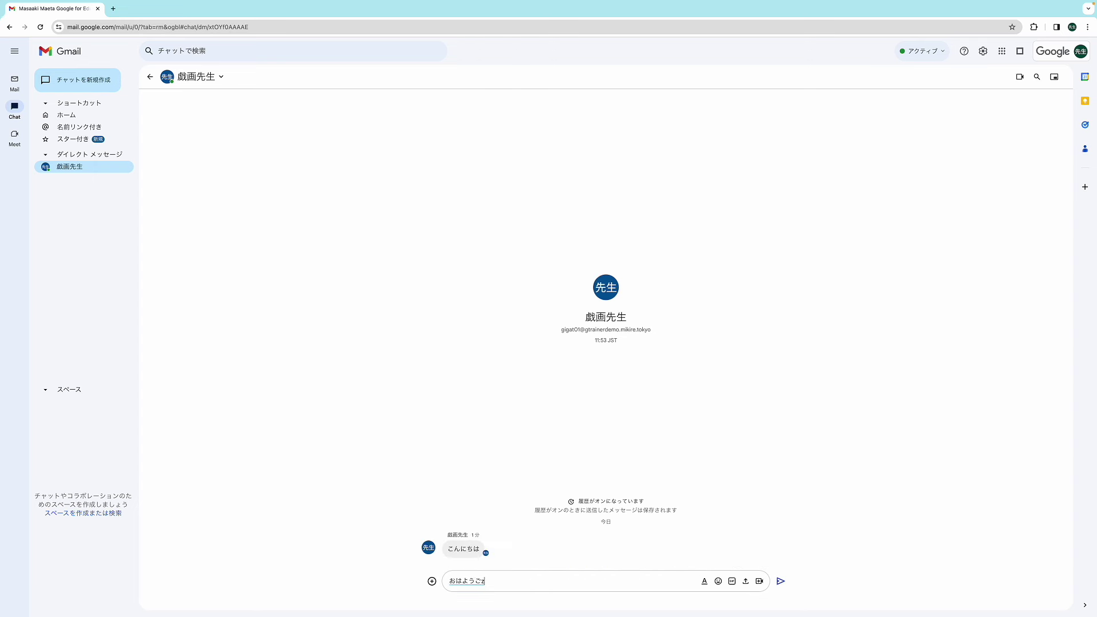
key(Return)
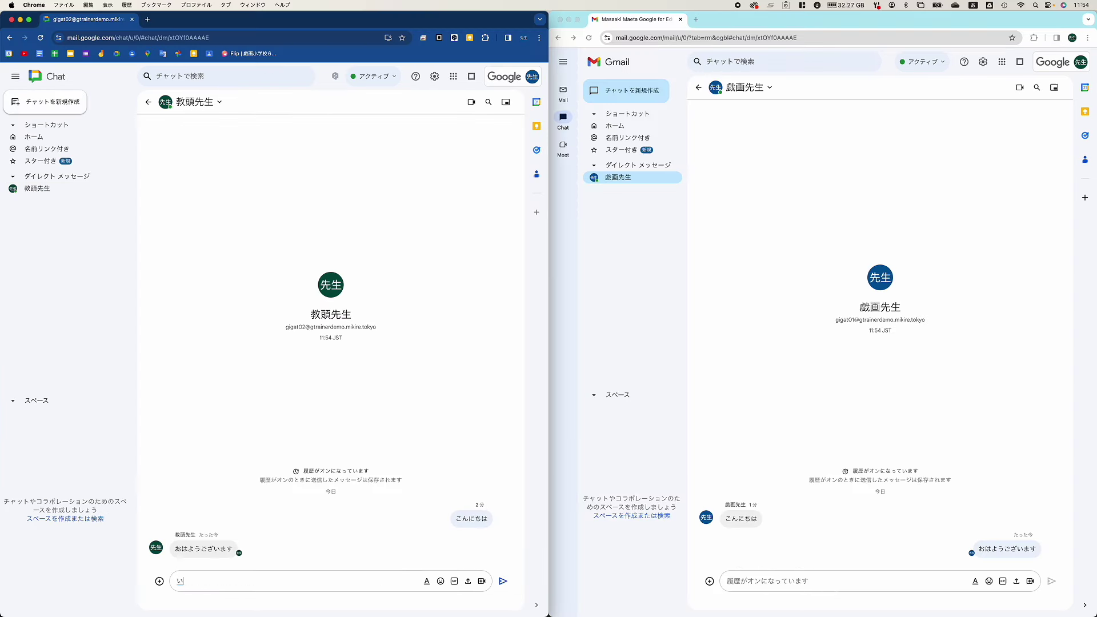
text(今起きたんですか?)
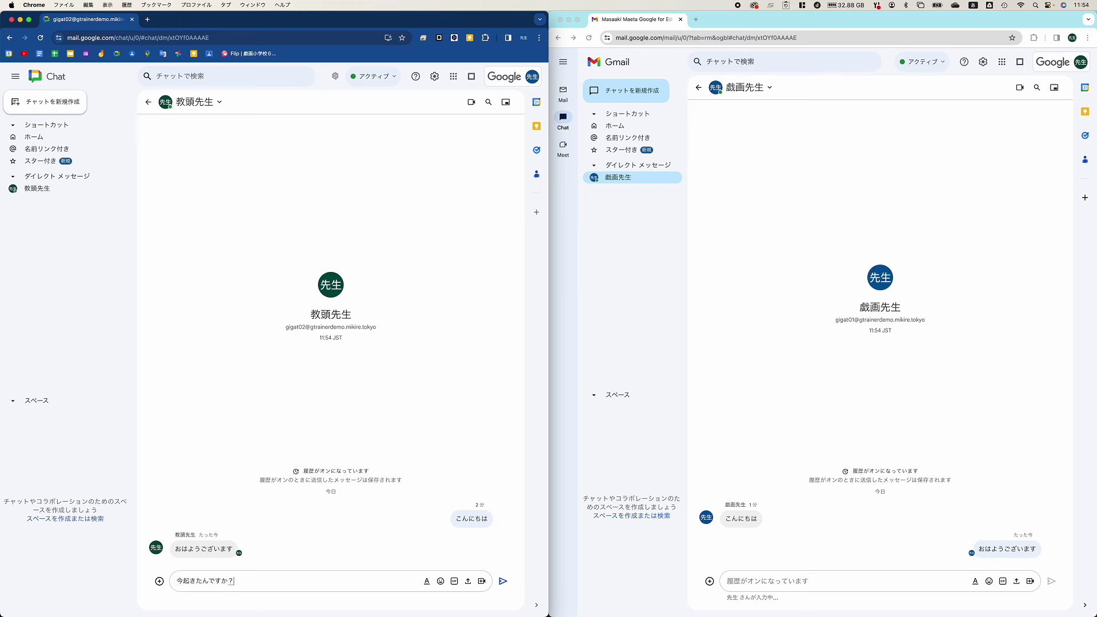
key(Return)
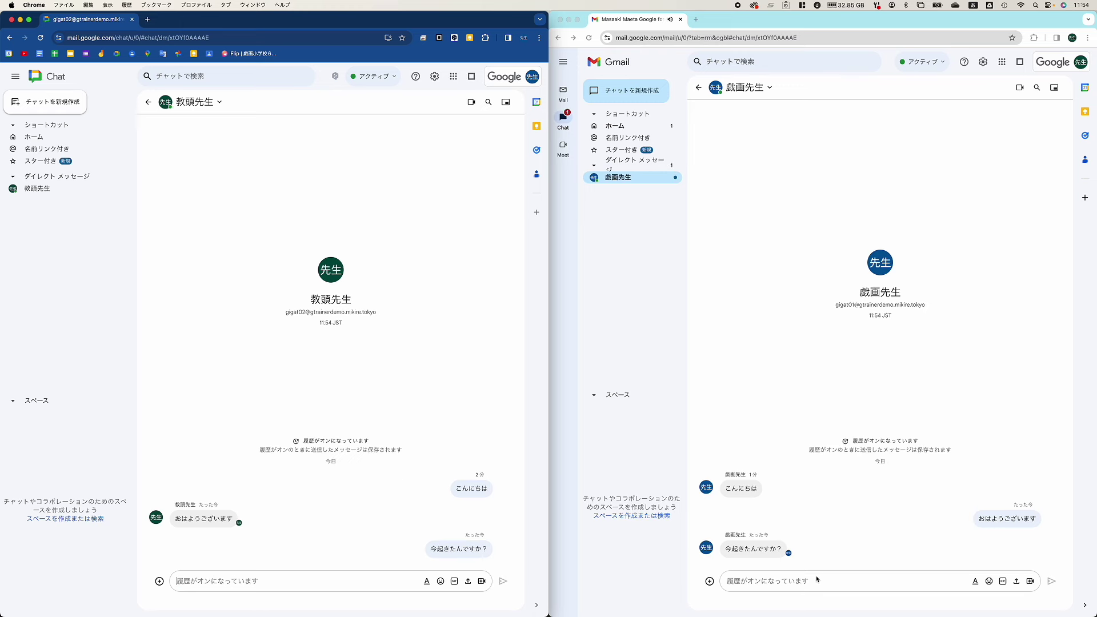
Step: Reply 'そうです' from the other teacher's account
click(820, 577)
text(そうです)
key(Return)
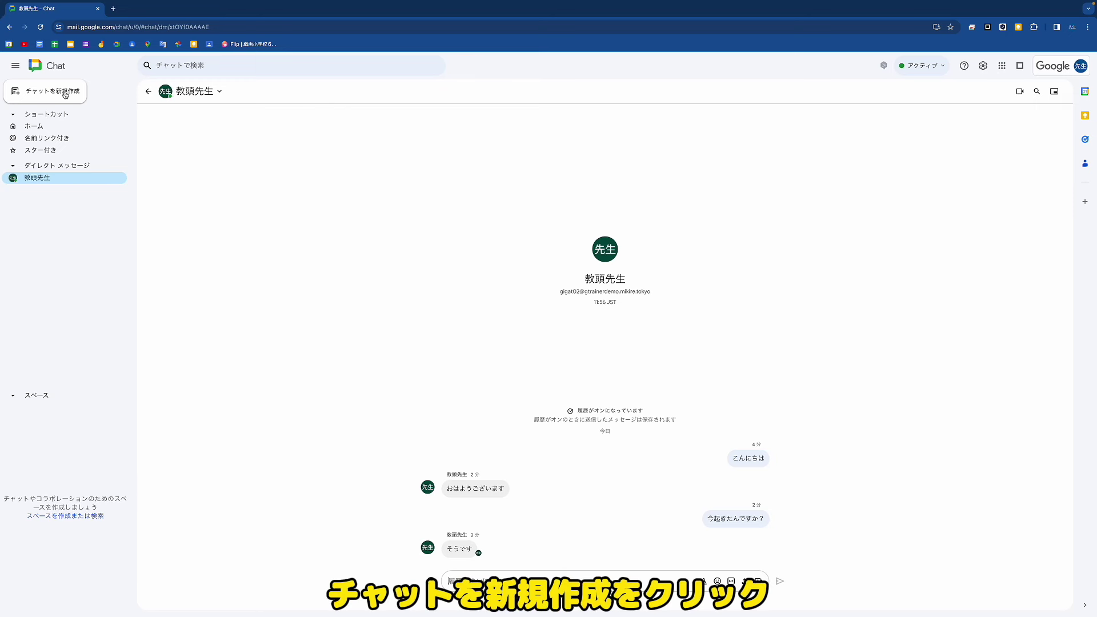
Step: Start a new space named 職員室 with the description '一般的な連絡を投稿してください'
click(66, 94)
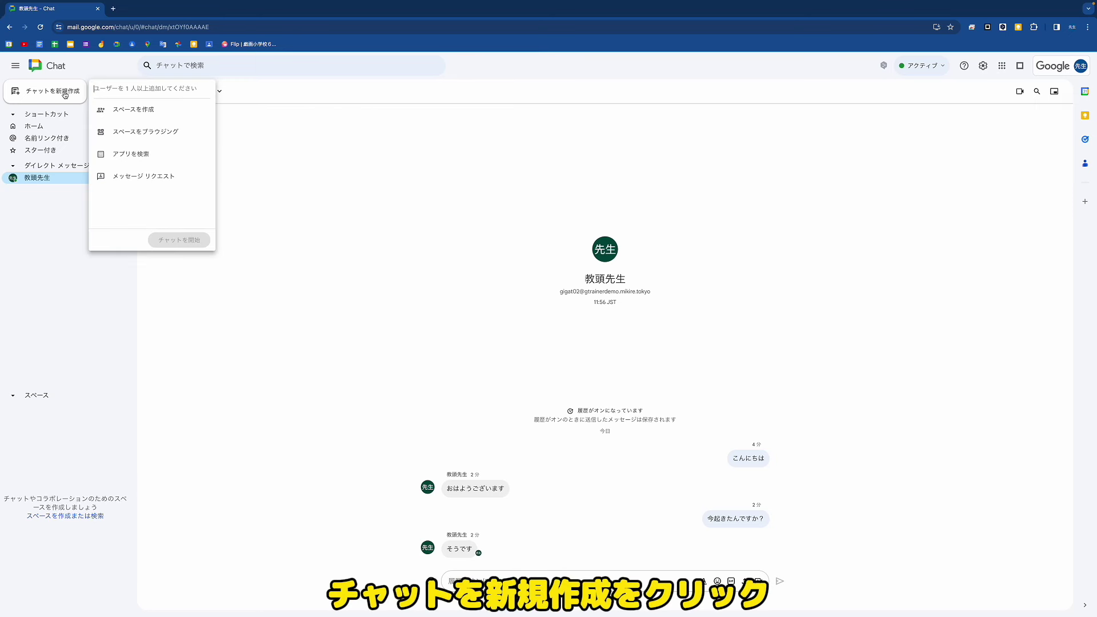
click(153, 112)
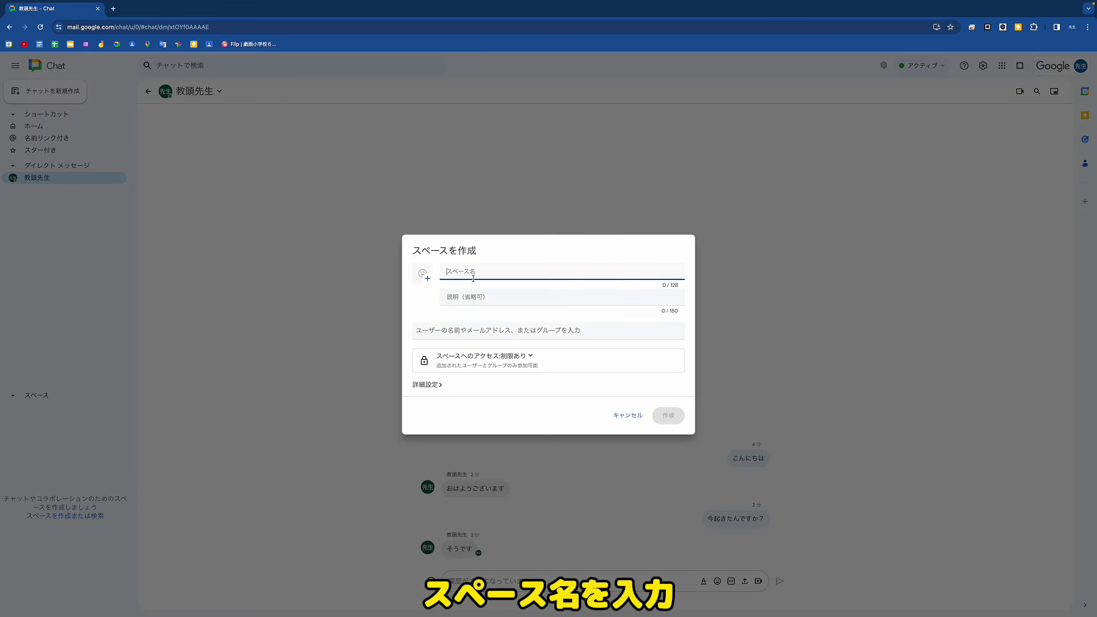
text(職員室)
click(494, 298)
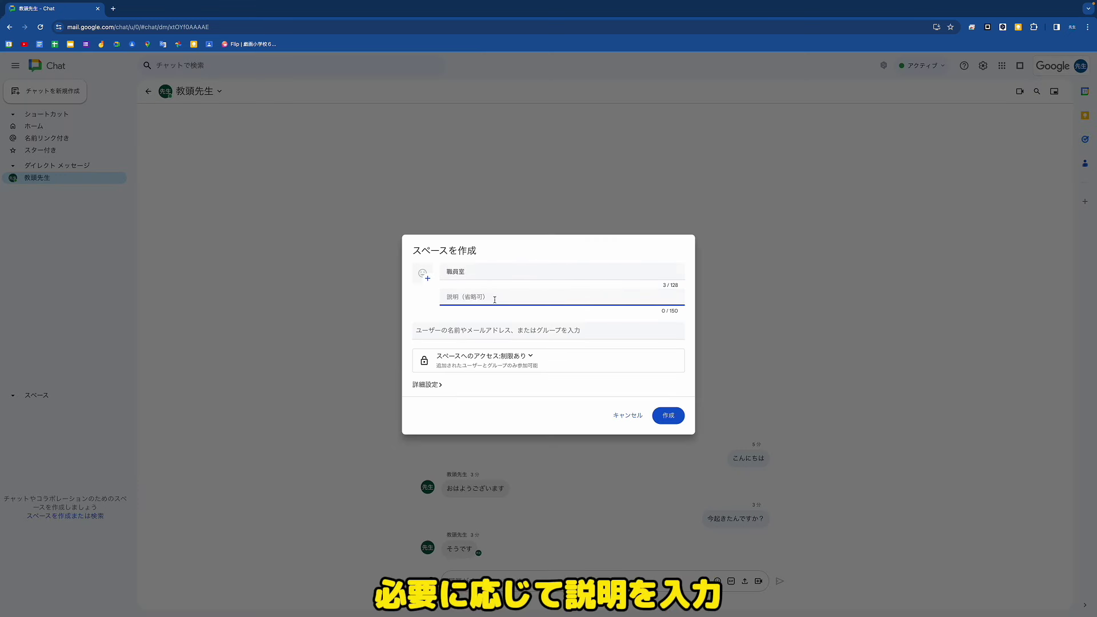
text(一般的な連絡を投稿してください)
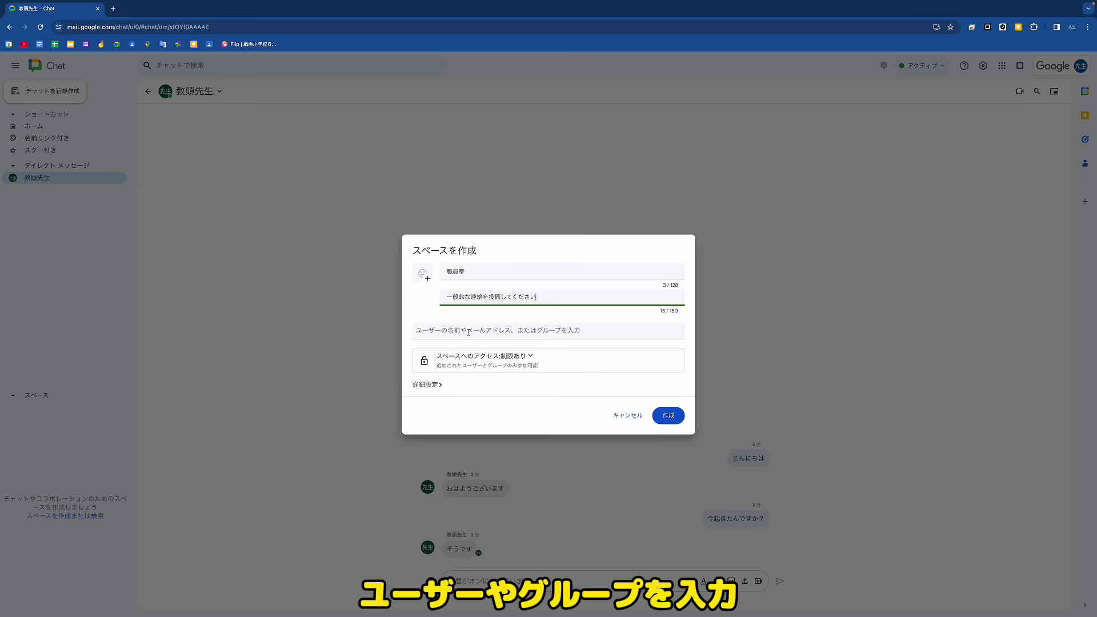
Step: Add the vice-principal and a colleague as members, then create the space
click(468, 332)
click(469, 359)
key(ctrl+v)
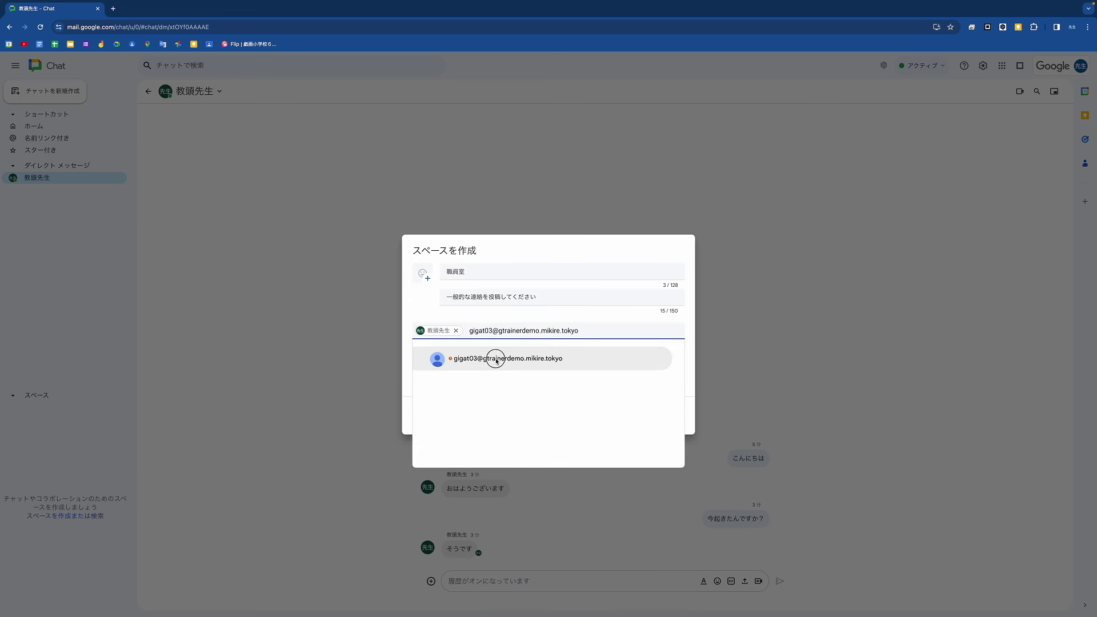
click(495, 358)
click(668, 417)
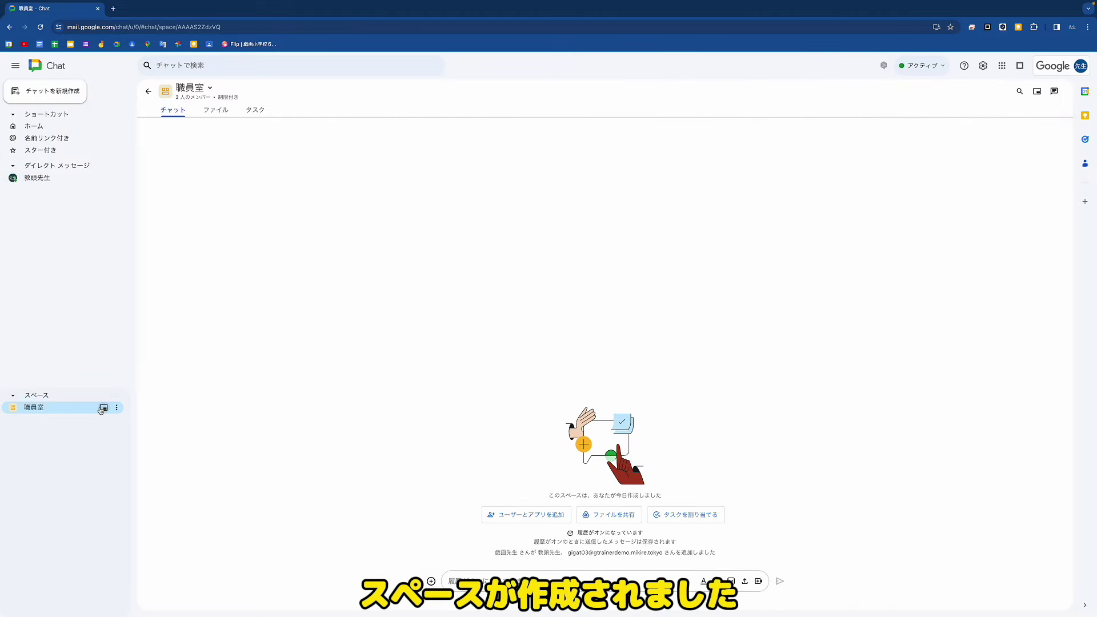
Step: Open 職員室 in both other accounts' windows and set each to notify for all messages
click(29, 18)
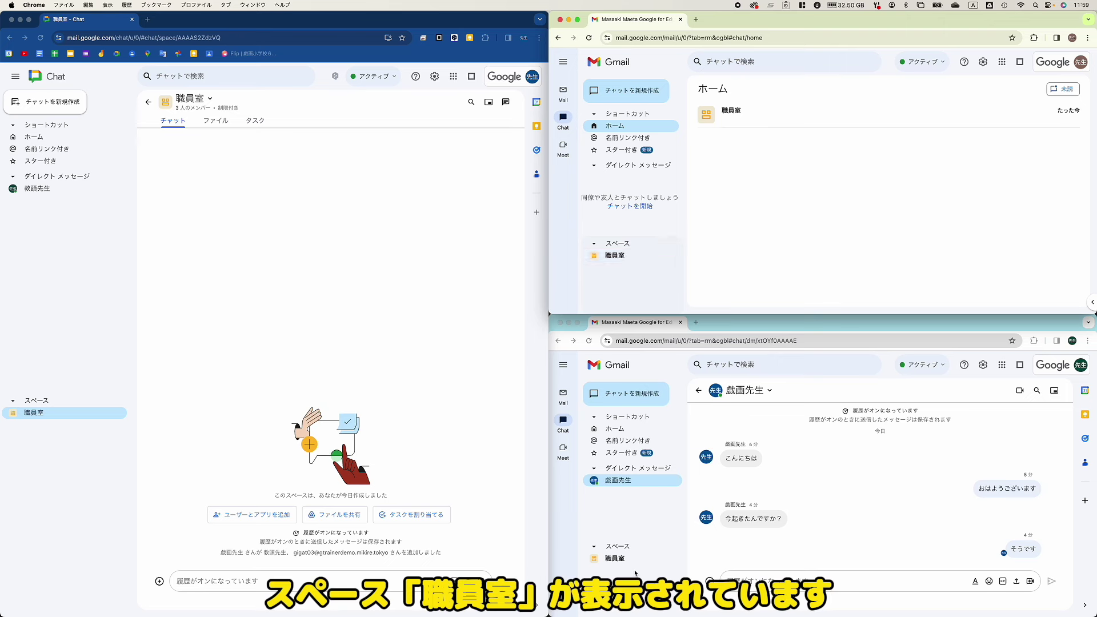
click(614, 255)
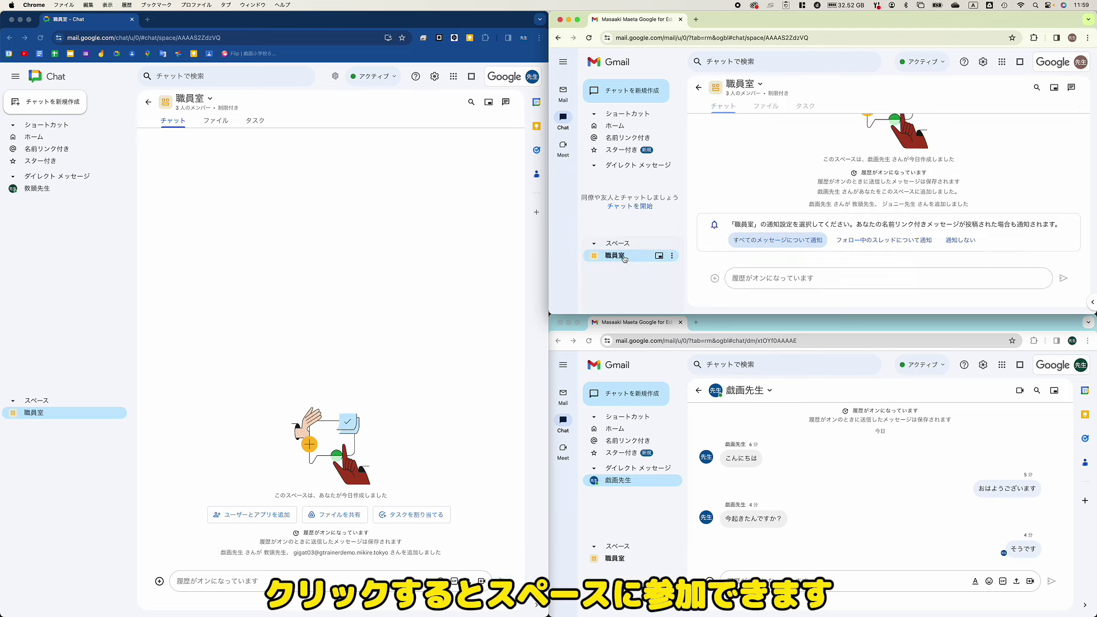
click(618, 559)
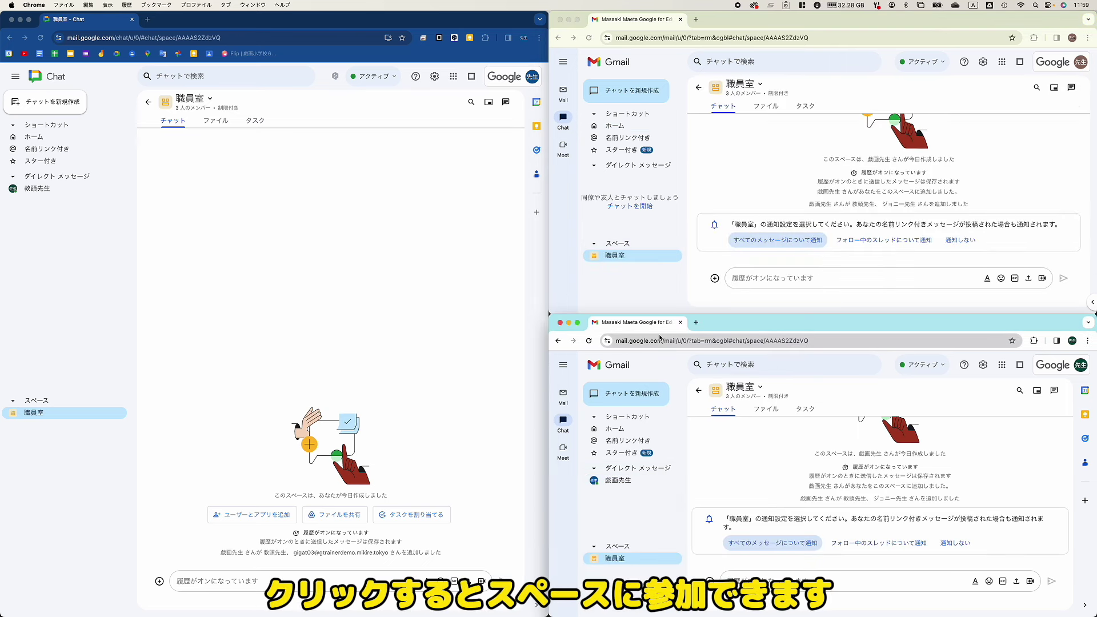
click(799, 243)
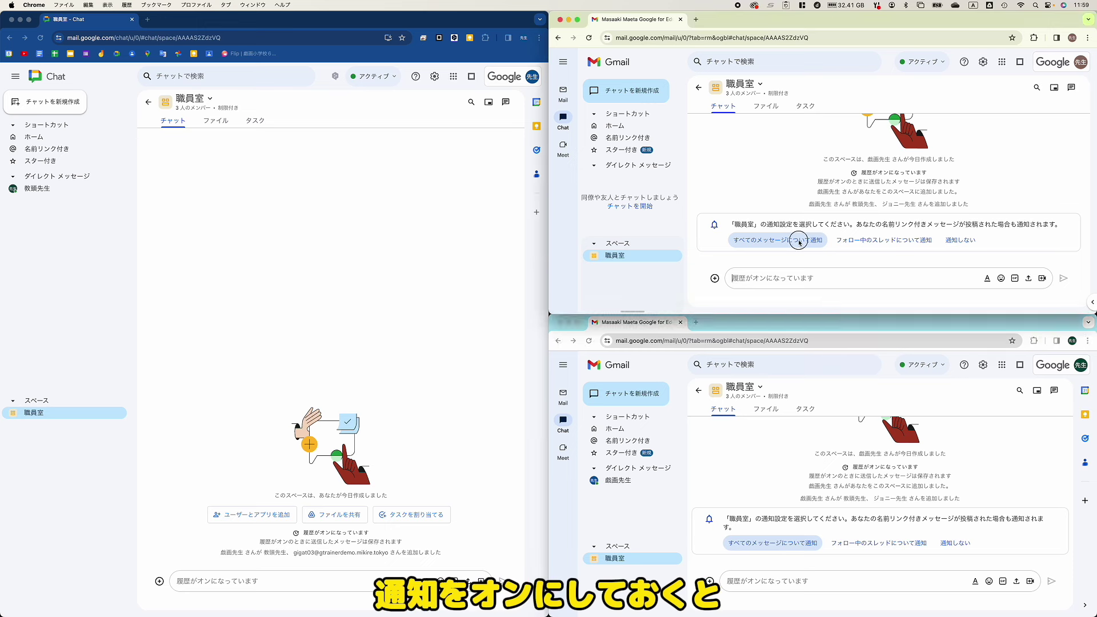
click(799, 242)
click(773, 542)
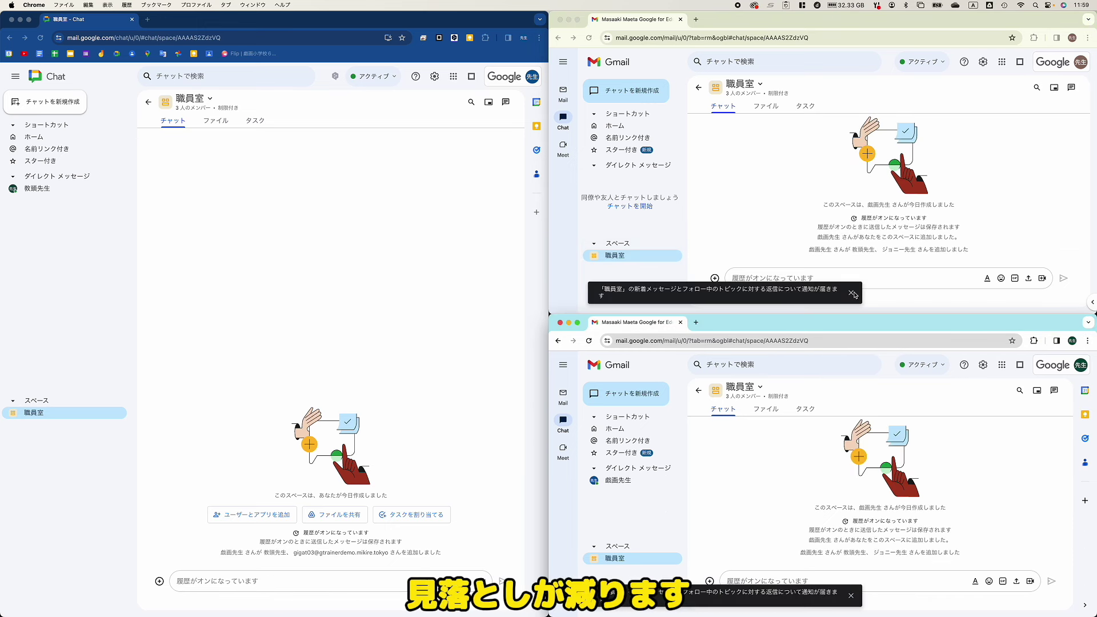
click(852, 293)
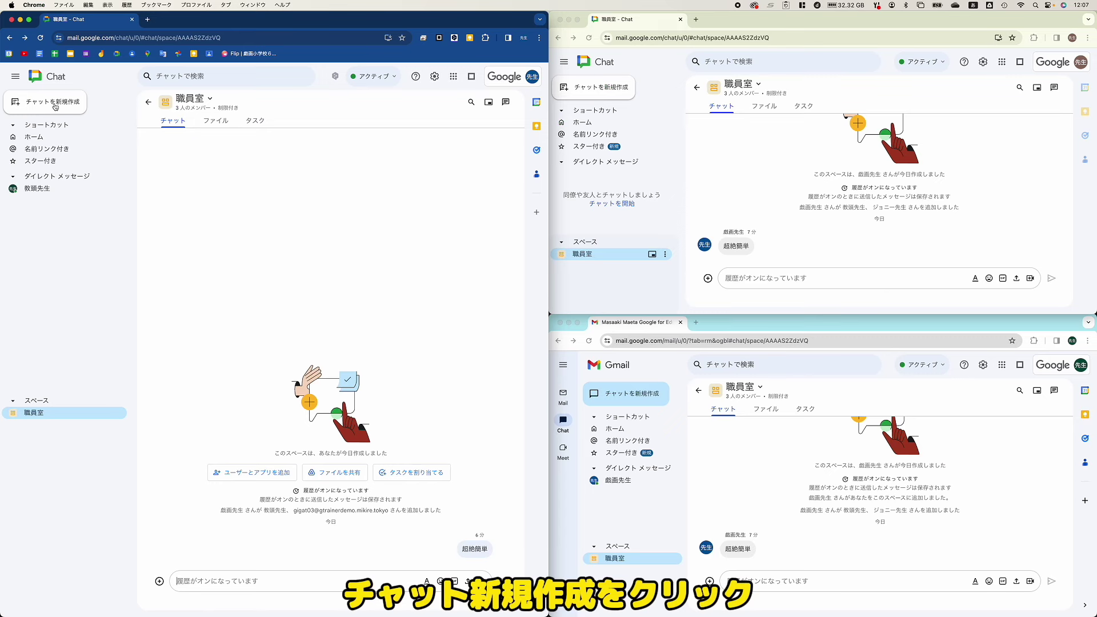
Step: Create the space 運営会議 with access changed from Restricted to the whole organization
click(55, 107)
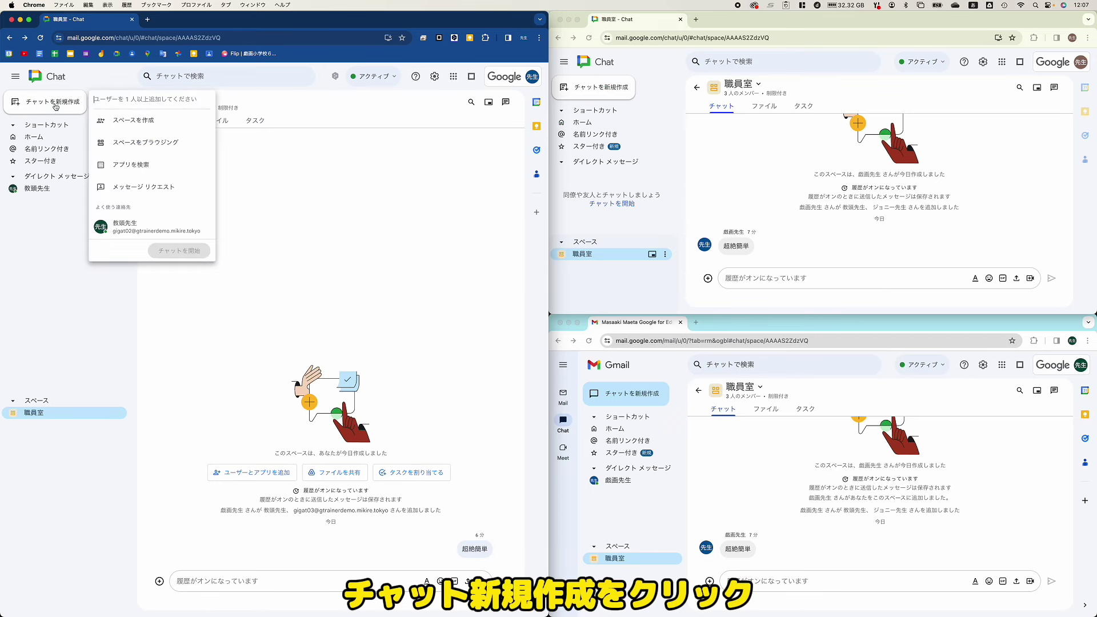
click(160, 124)
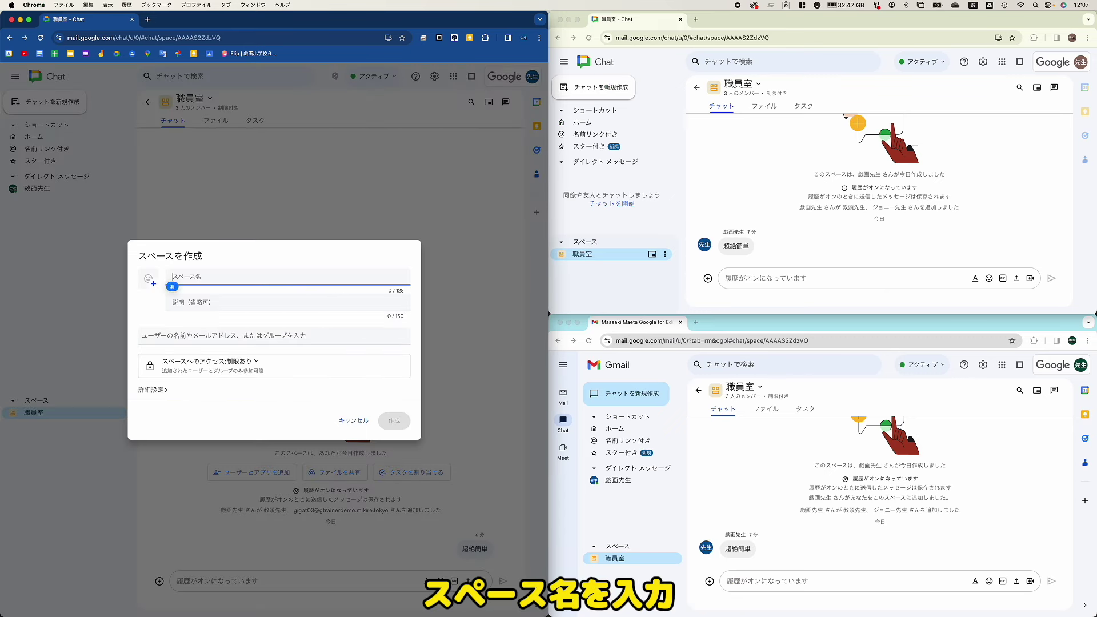
text(運営会議)
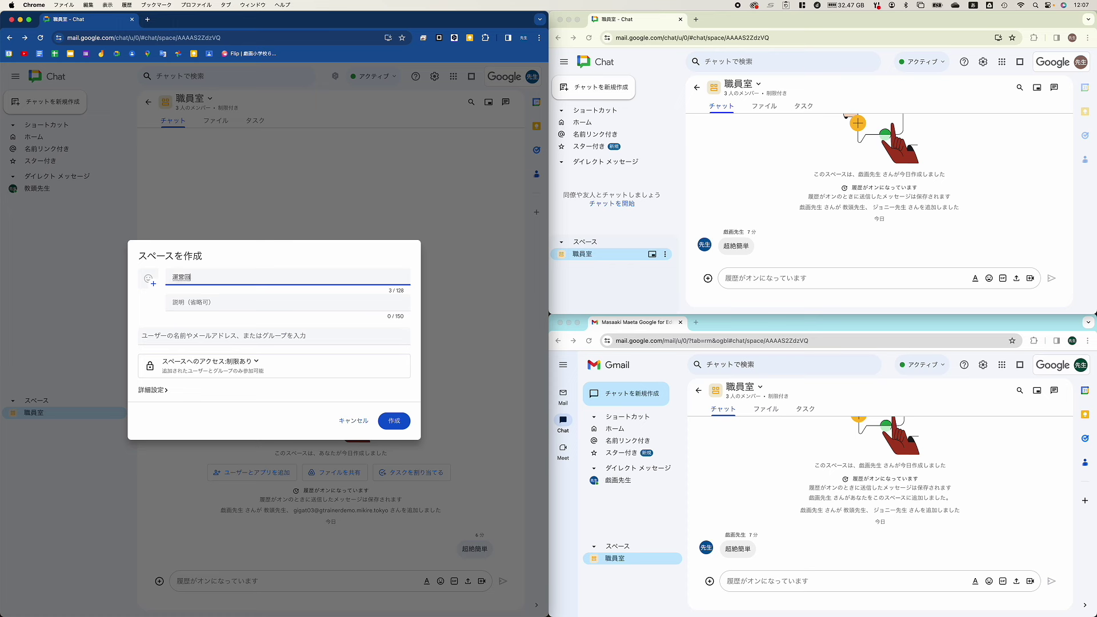
click(255, 364)
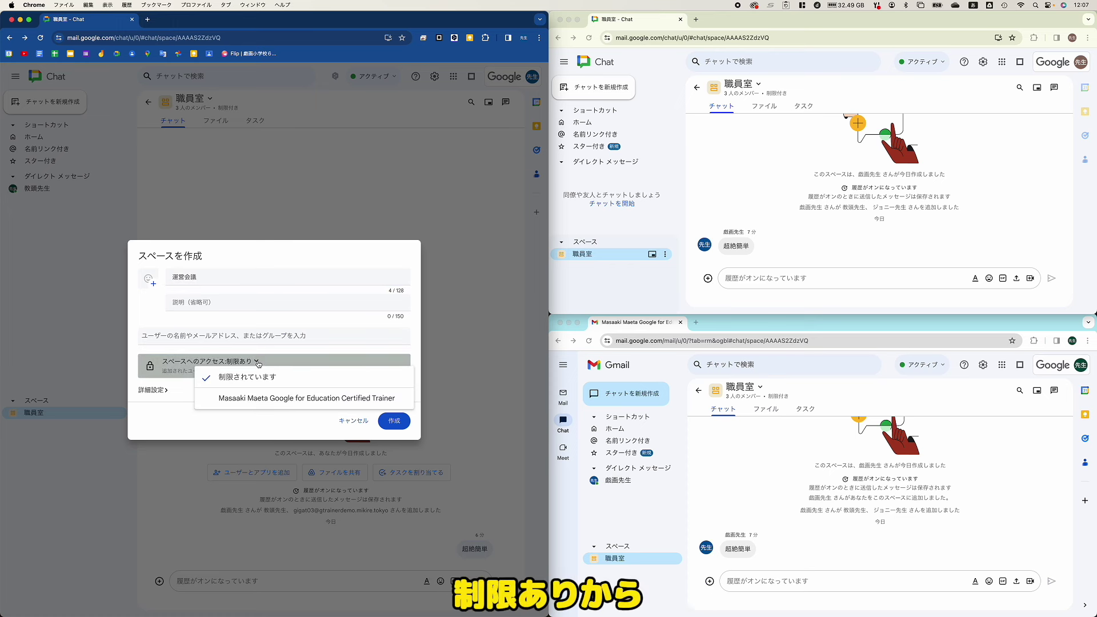
click(315, 400)
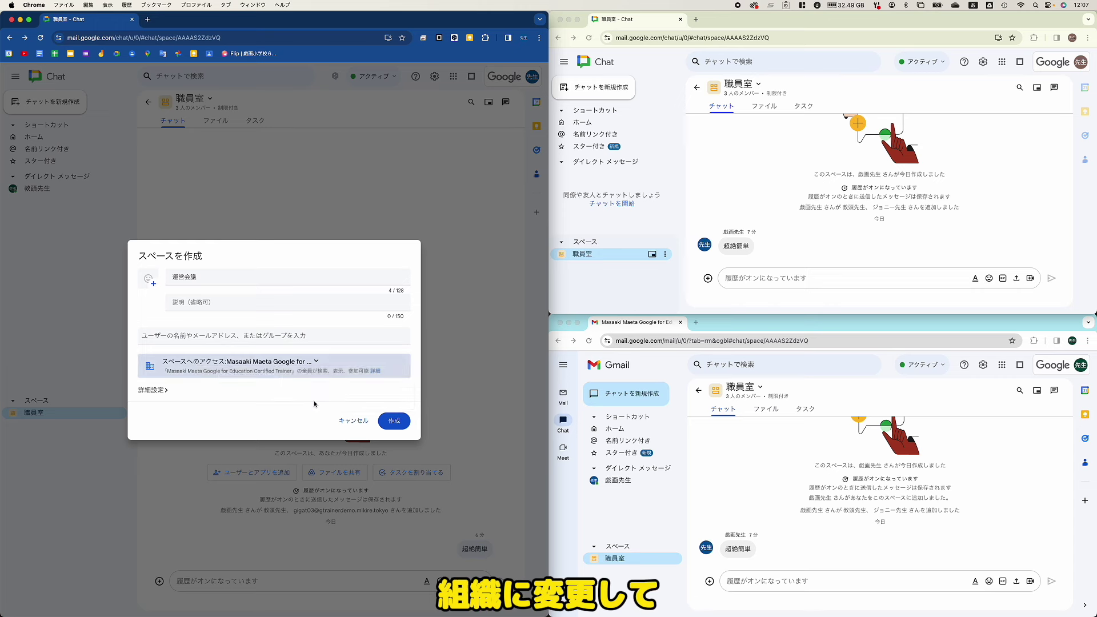
click(393, 423)
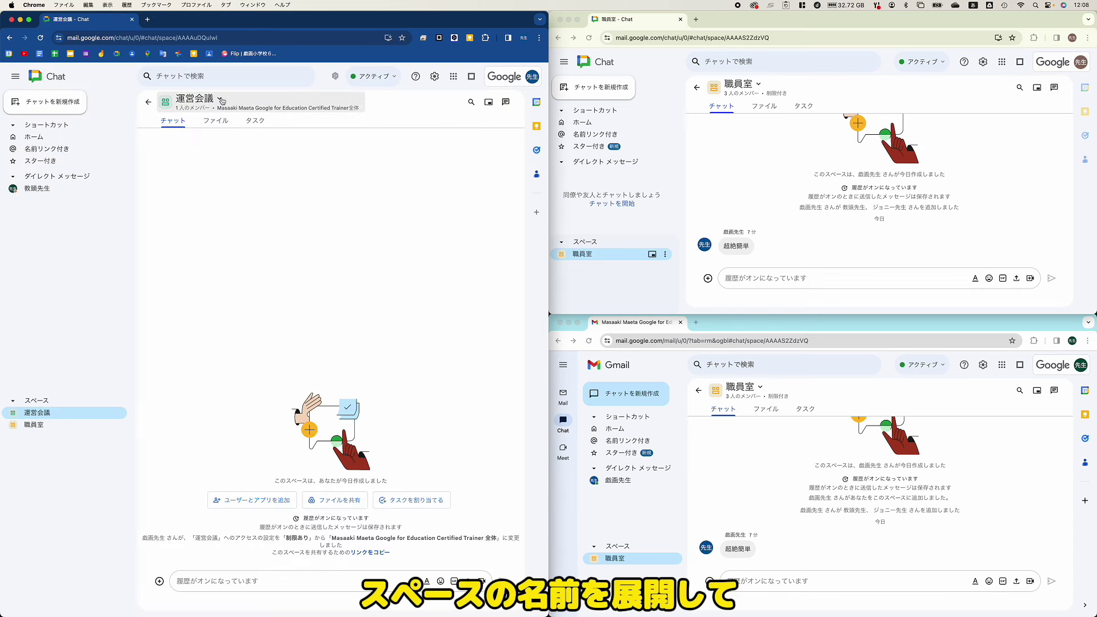
Step: Copy the 運営会議 space link and join the space from the second account through it
click(222, 102)
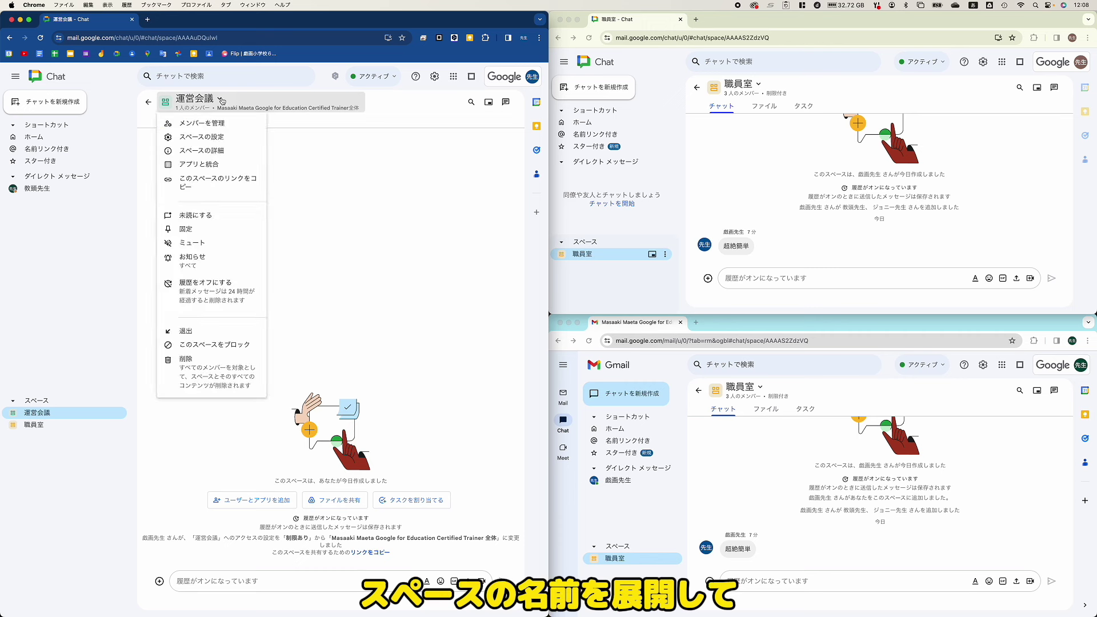
click(233, 192)
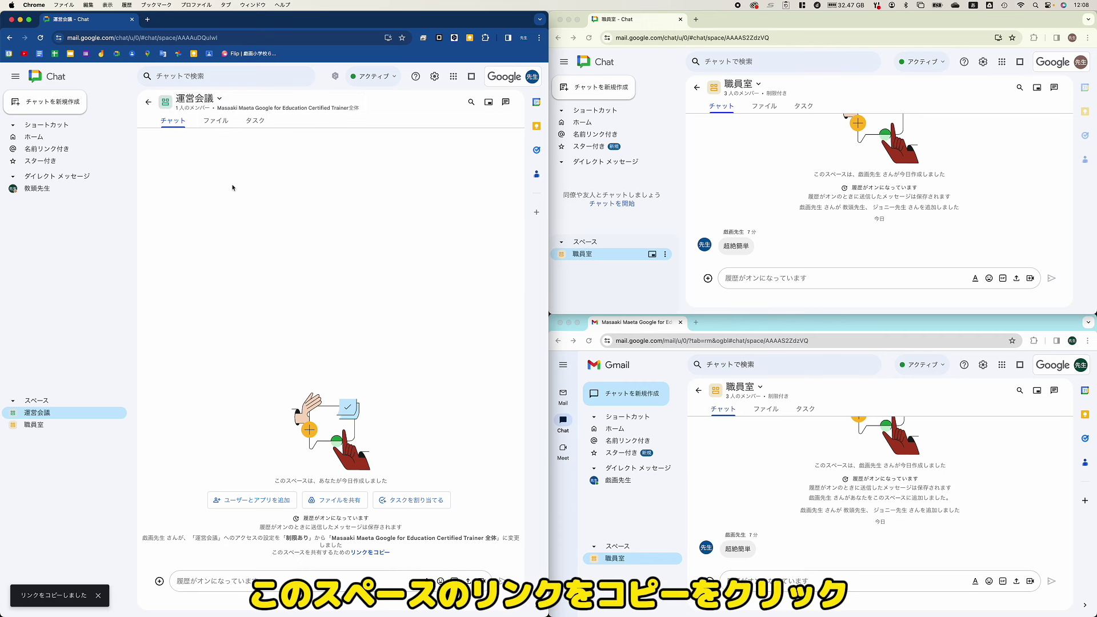
click(770, 37)
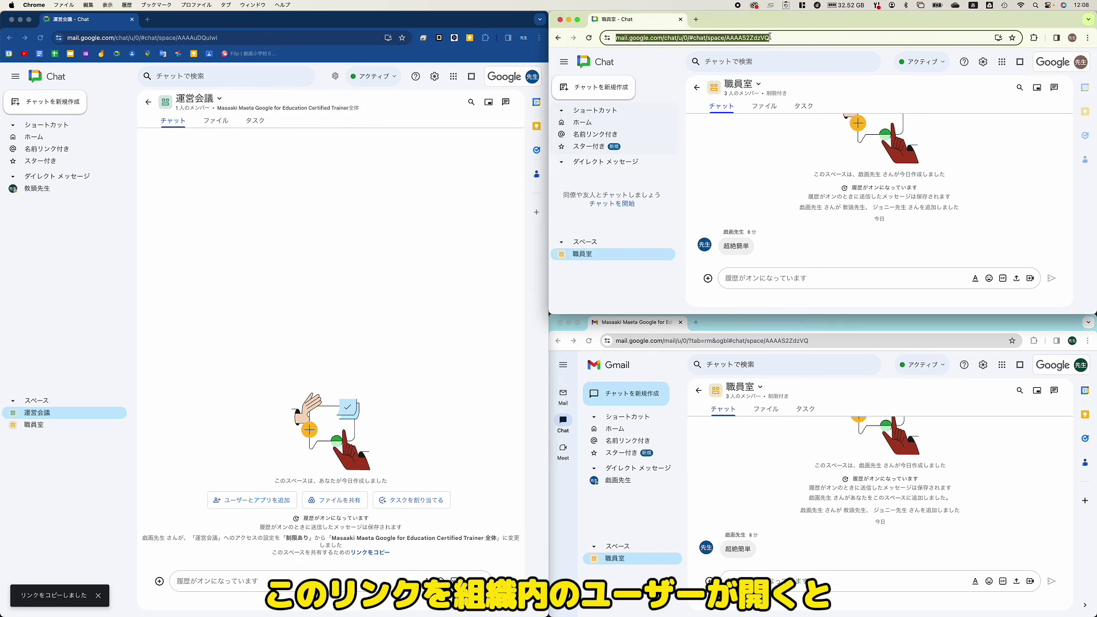
key(Return)
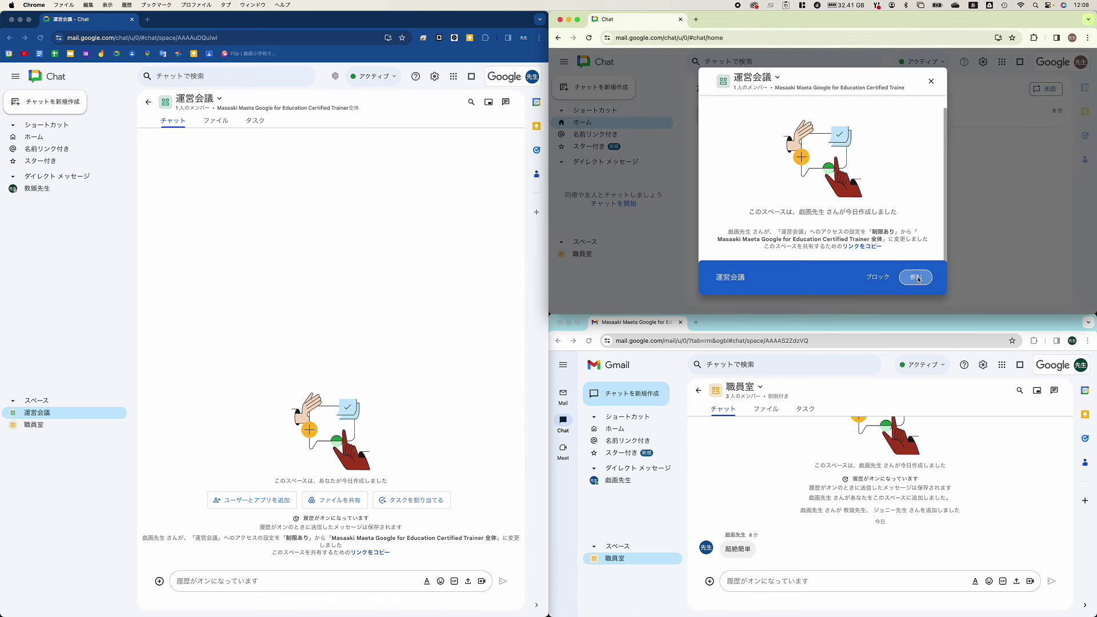
click(917, 278)
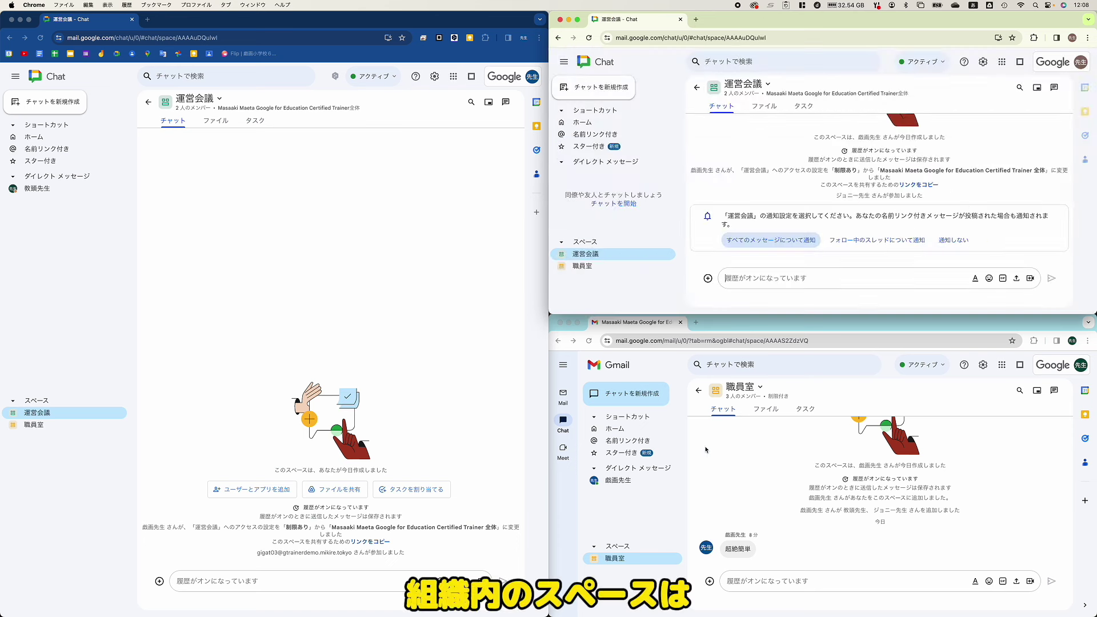
Step: Browse available spaces in the lower account and rejoin 運営会議
click(643, 398)
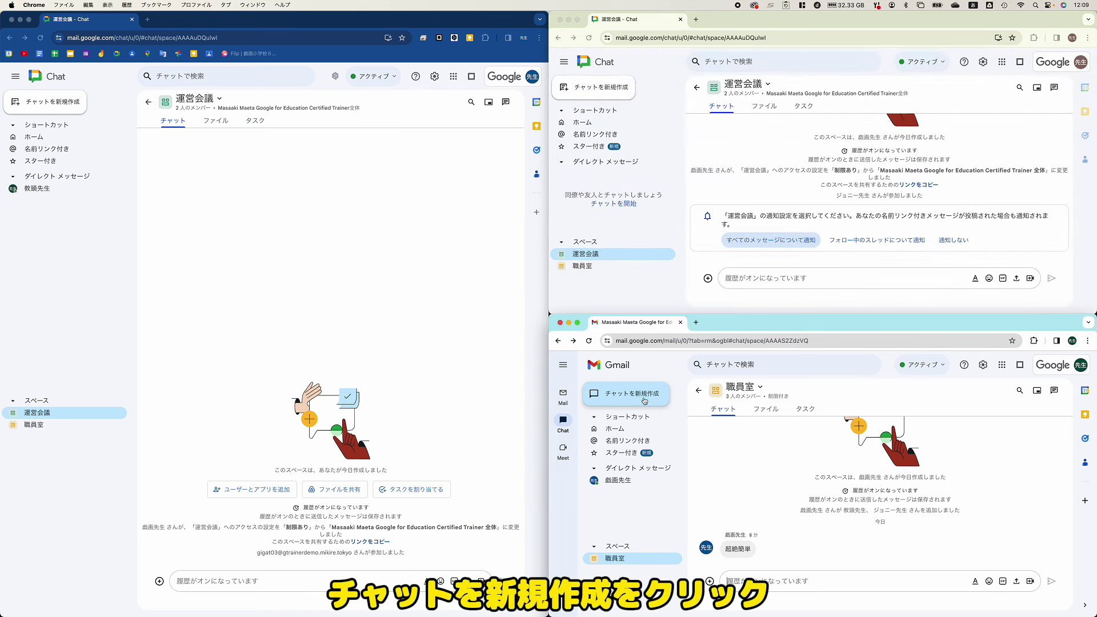
click(644, 401)
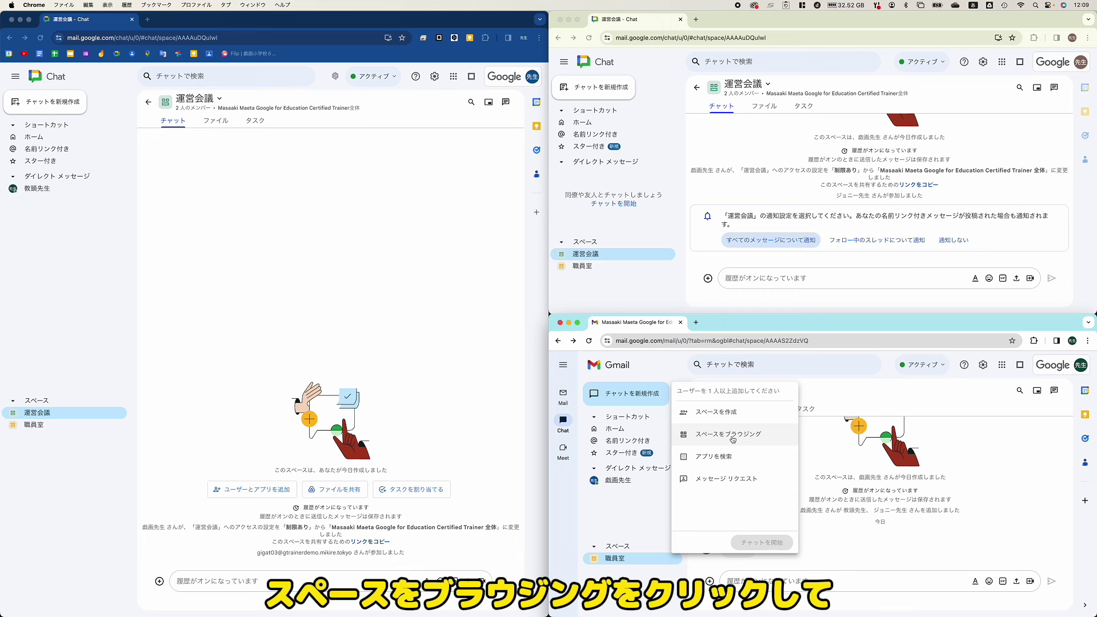
click(733, 439)
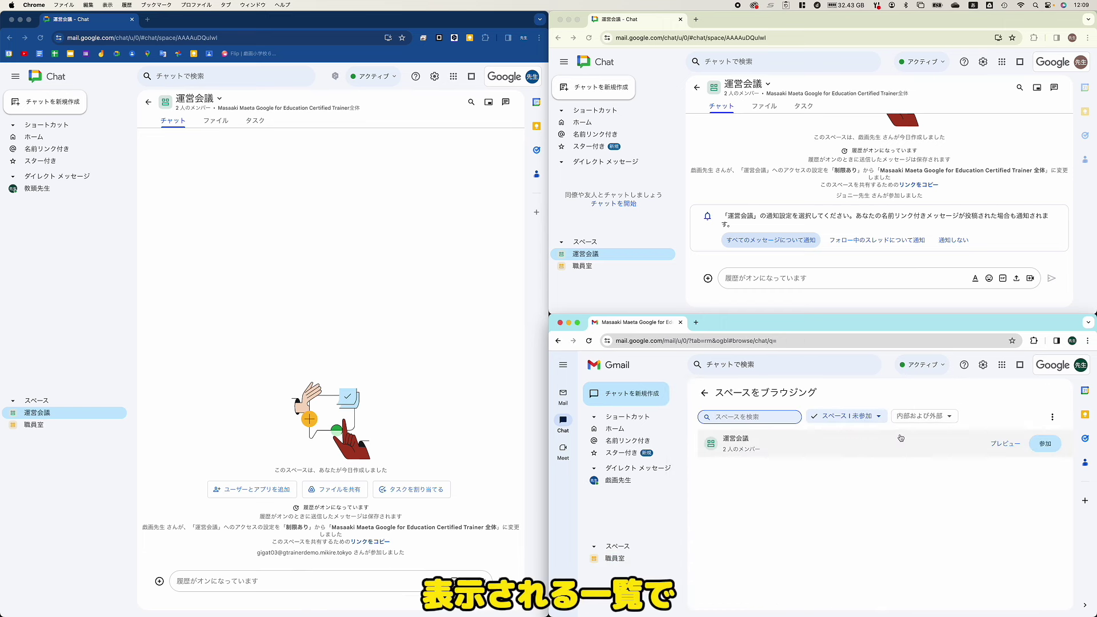
click(1053, 448)
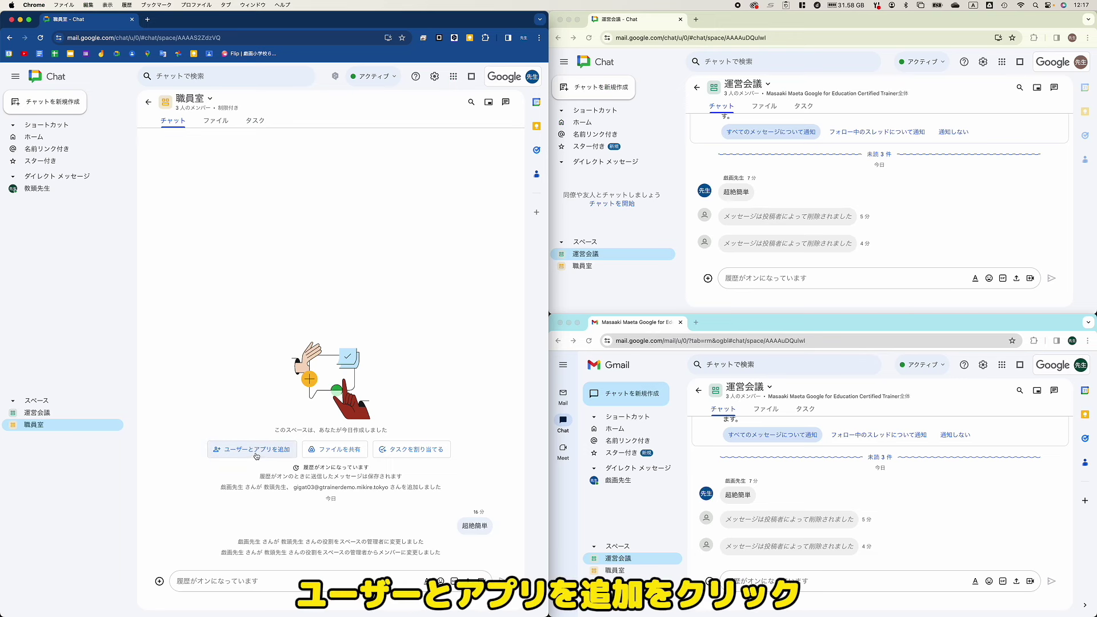
Step: Search for the teacher's account and add it to 職員室, bringing it to 4 members
click(267, 454)
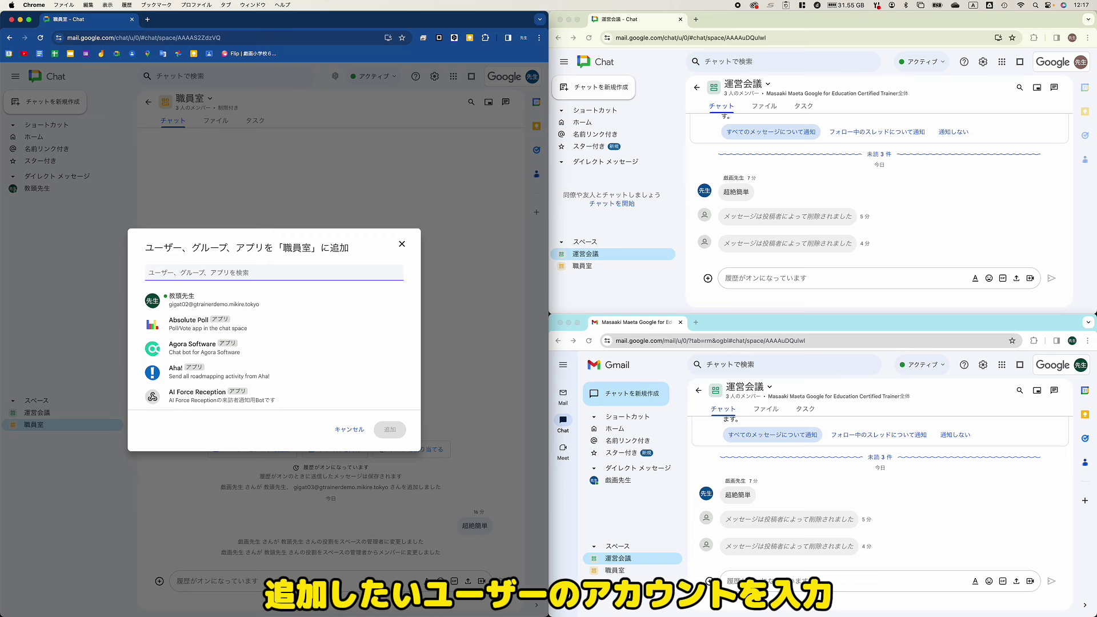
text(gigat04)
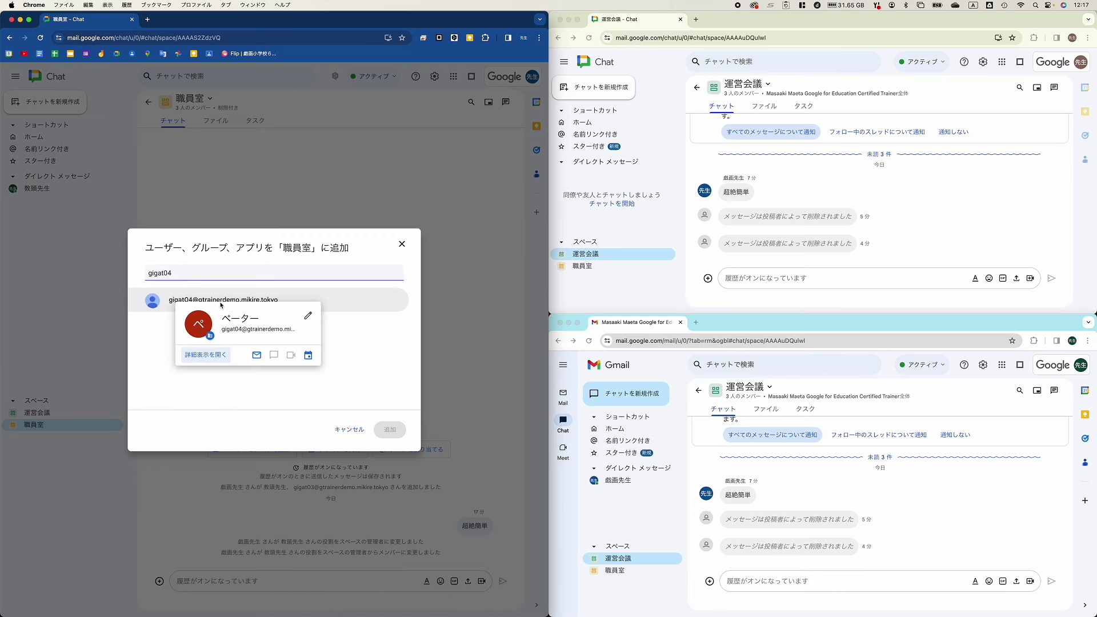
click(221, 305)
click(390, 431)
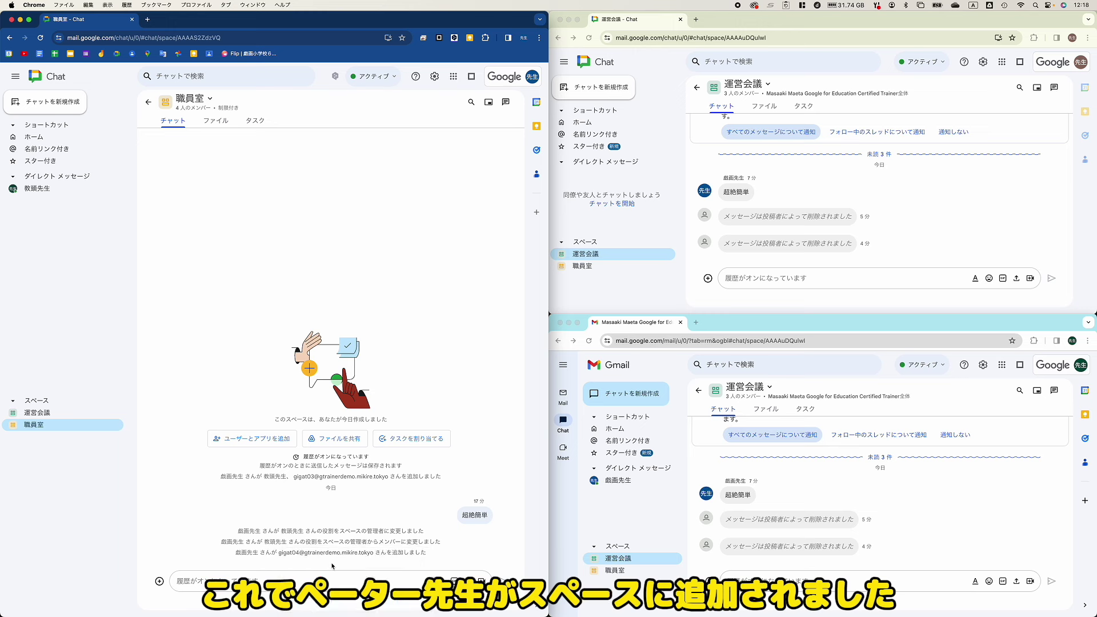
mouse_move(325, 552)
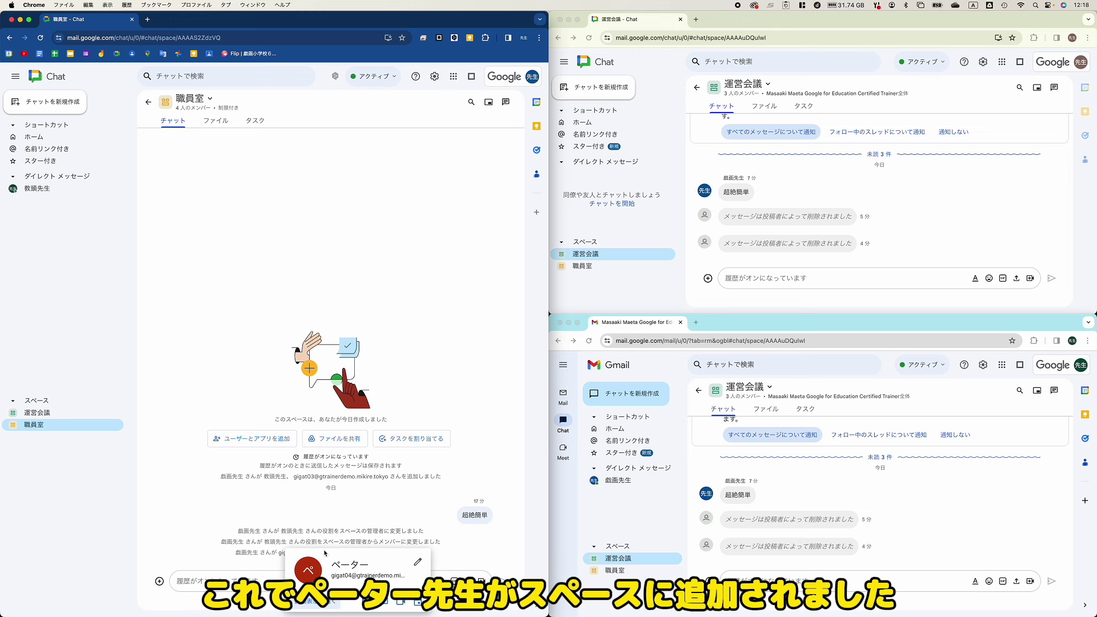
click(211, 102)
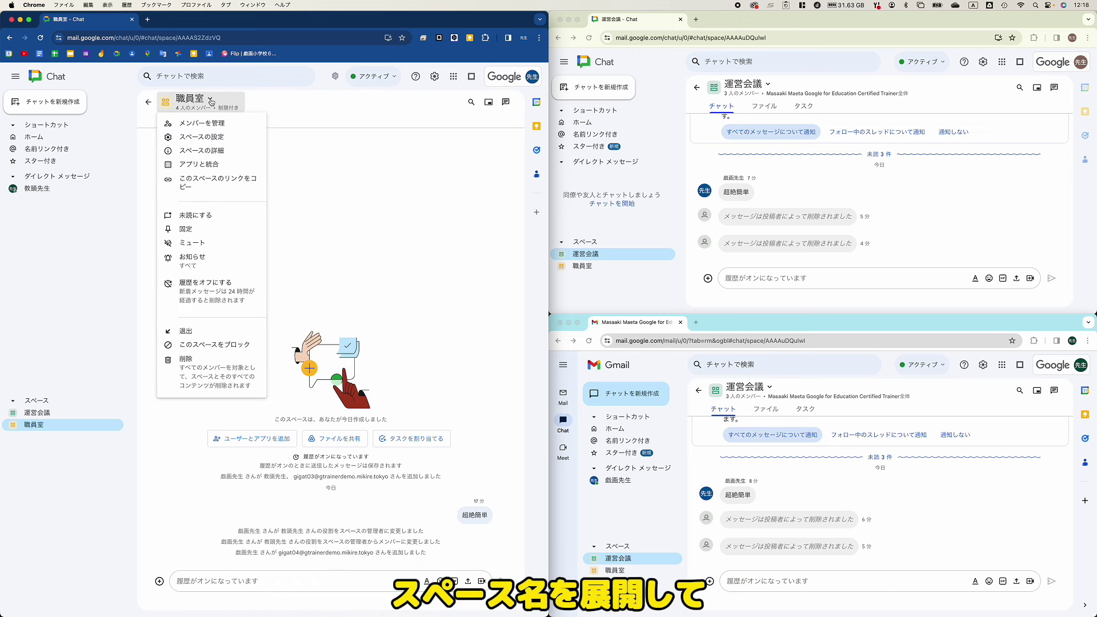
Step: From the 職員室 member list, add another teacher's account as the fifth member
click(226, 125)
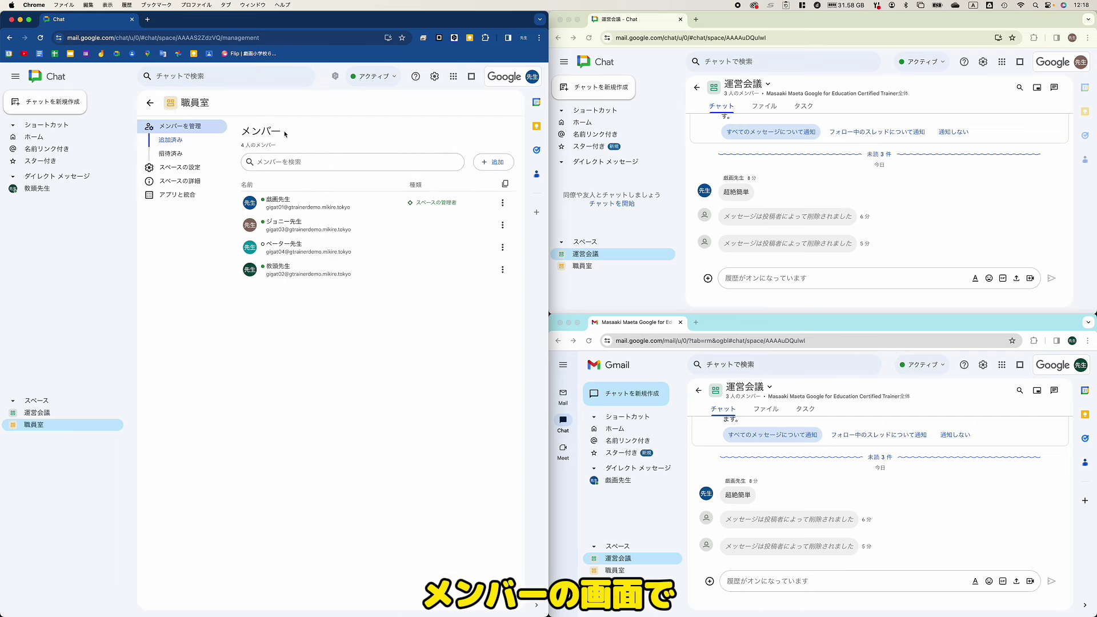
click(492, 162)
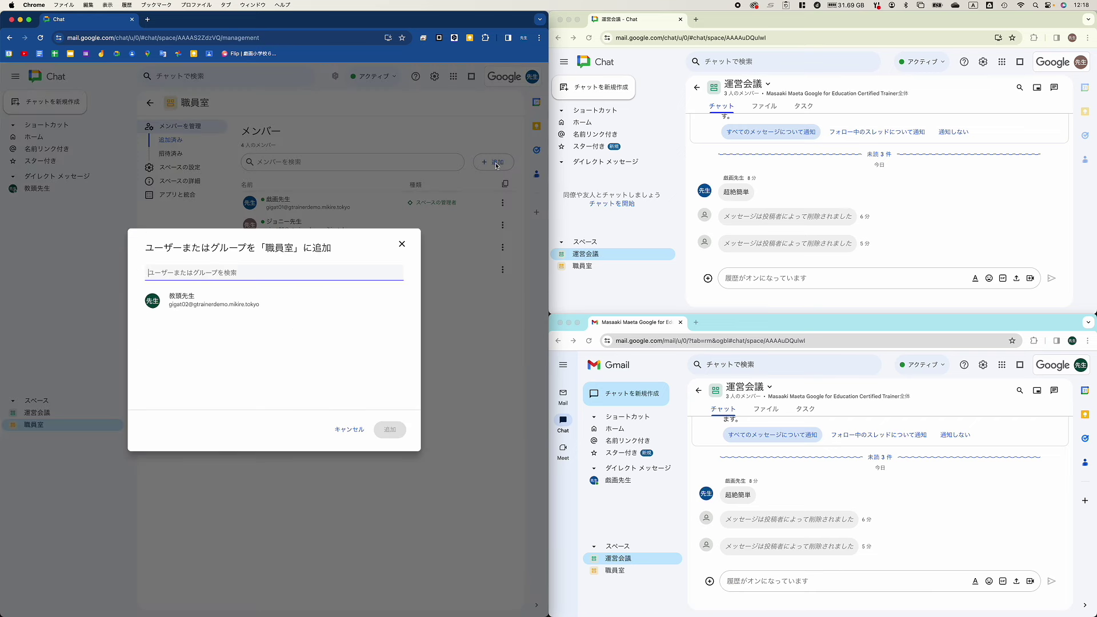
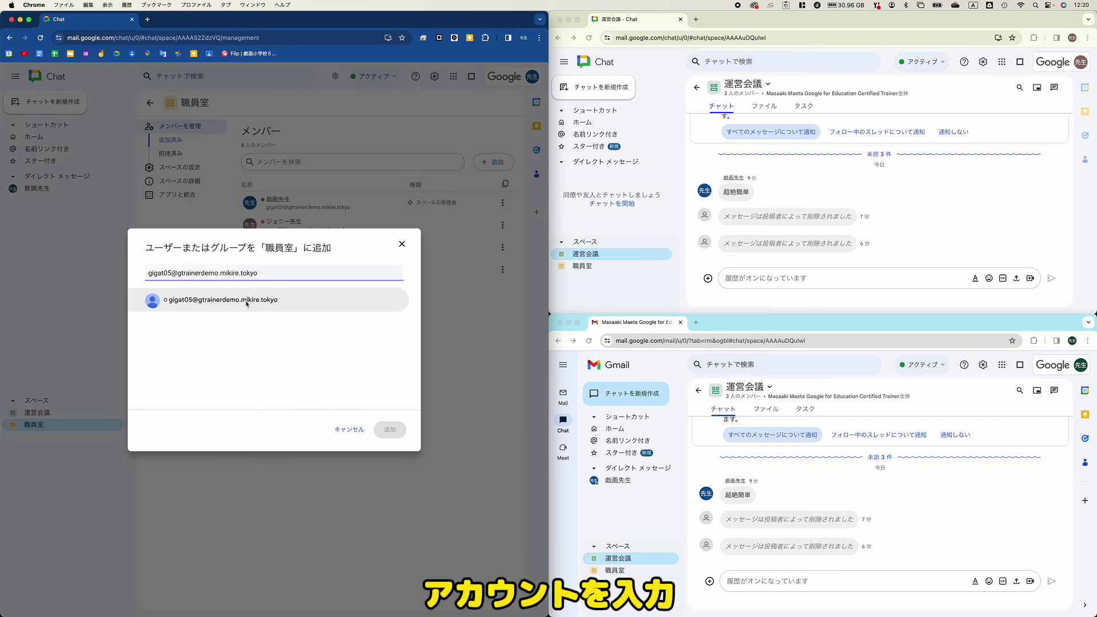
click(246, 303)
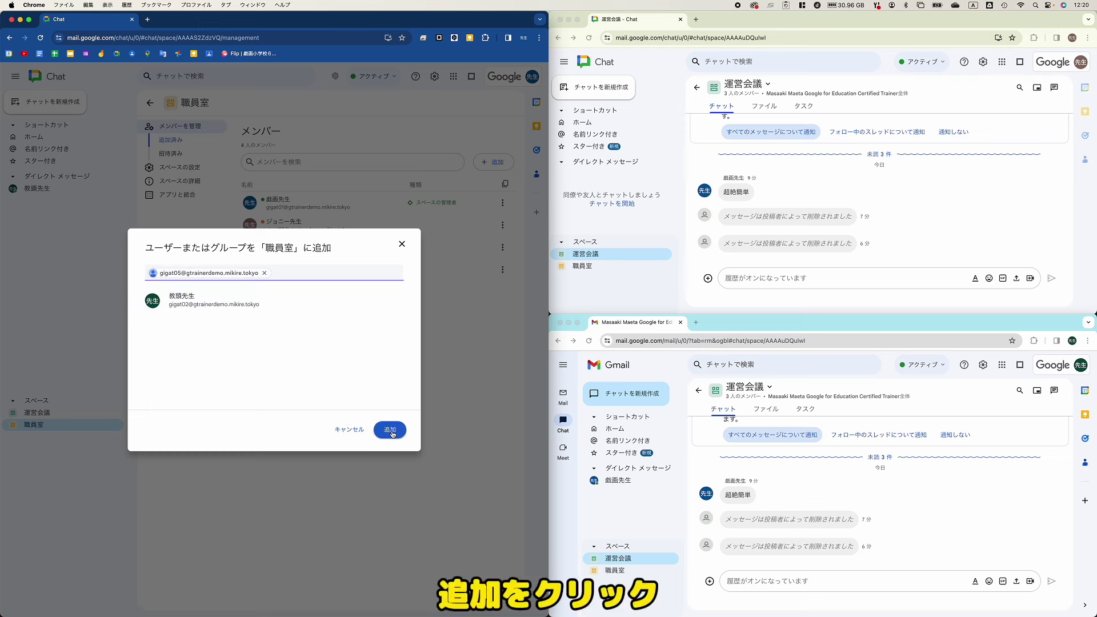
click(391, 431)
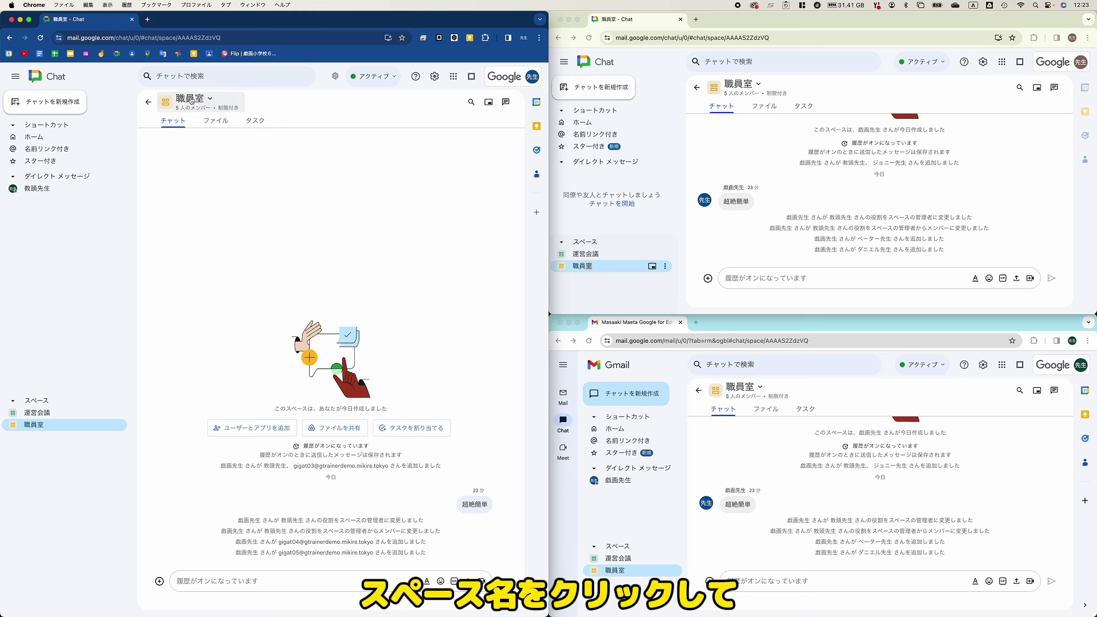
Step: In the 職員室 member list, make 教頭先生 a space manager
click(191, 99)
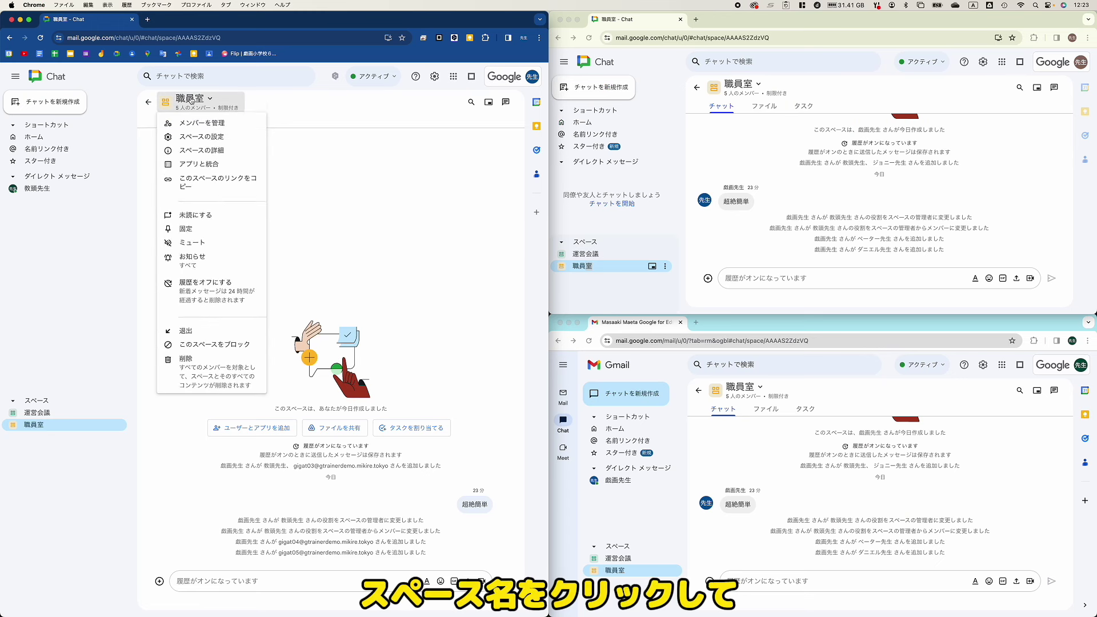
click(217, 124)
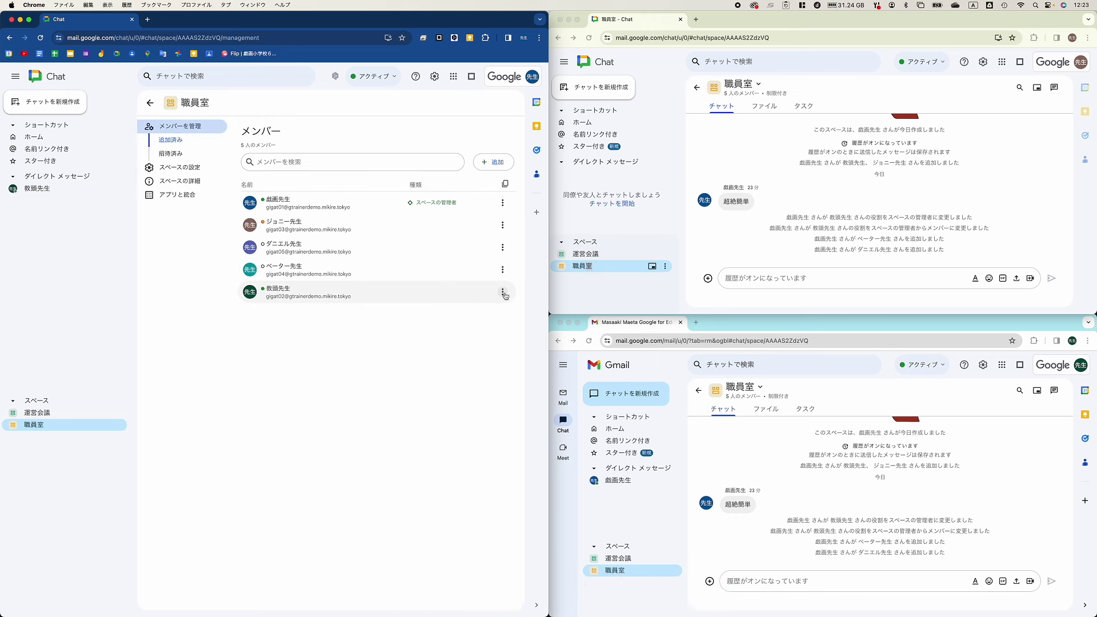
click(504, 293)
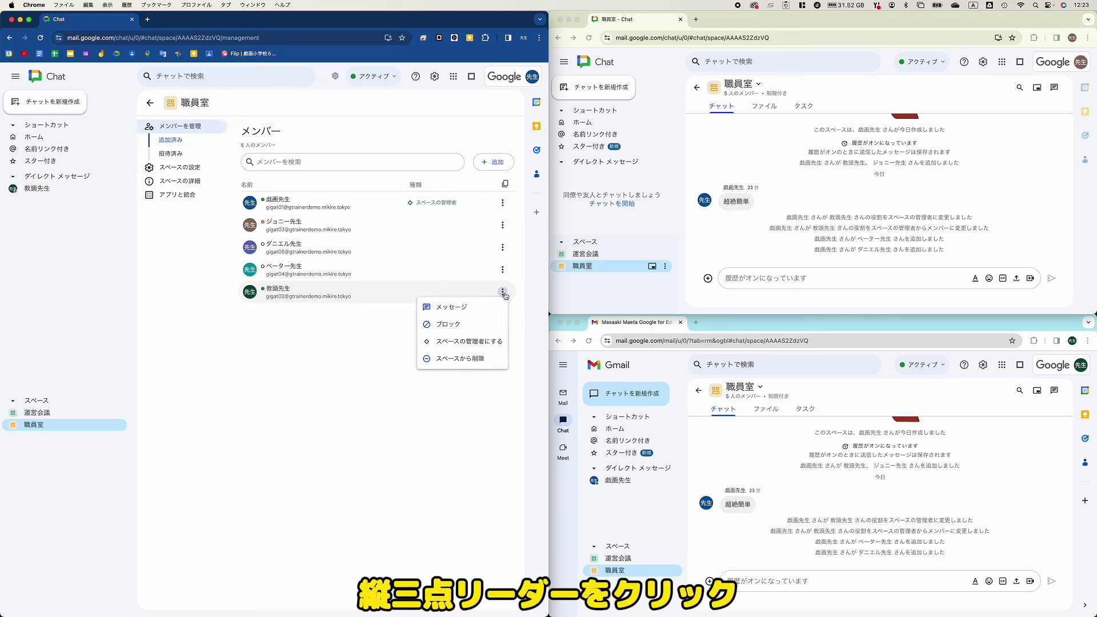
click(477, 344)
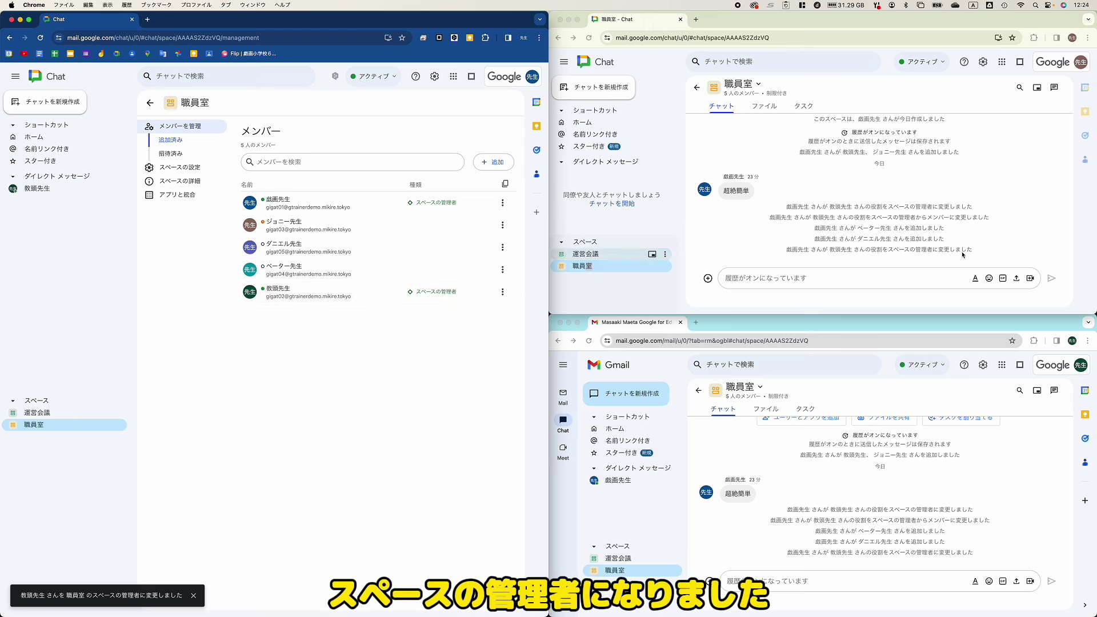
Step: As 教頭先生, demote the original creator of 職員室 from space manager to member
click(739, 387)
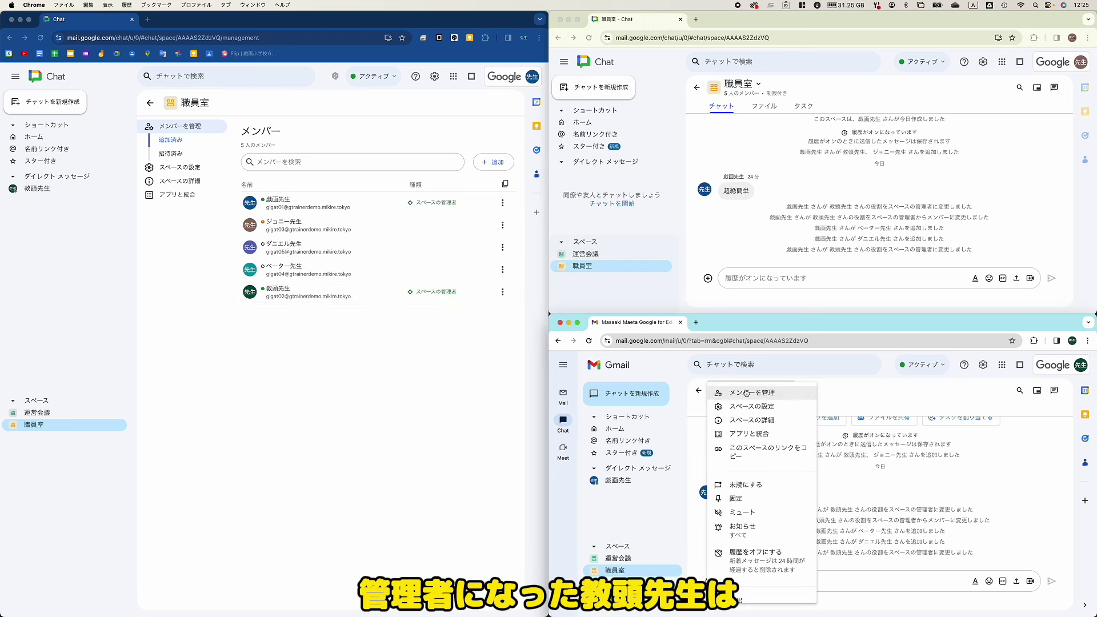
click(765, 394)
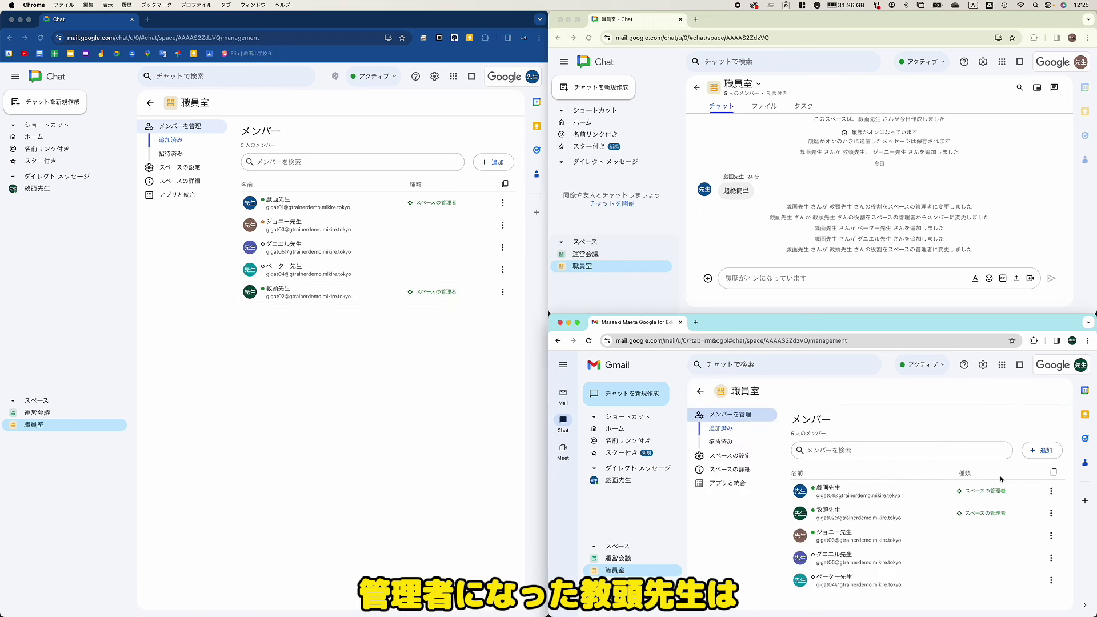
click(1051, 535)
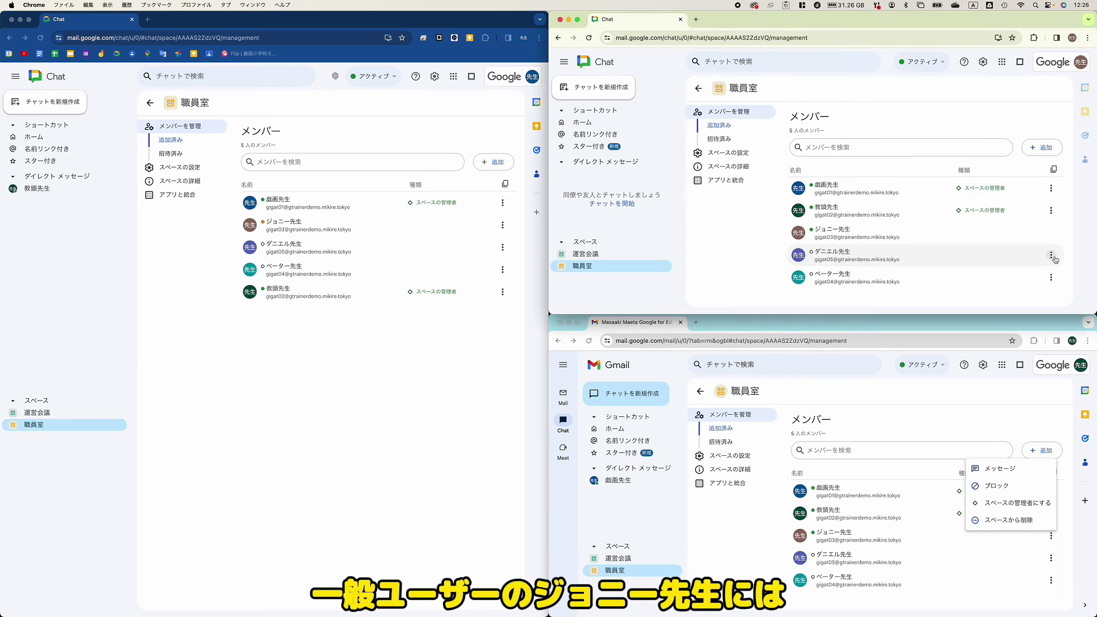
click(1052, 256)
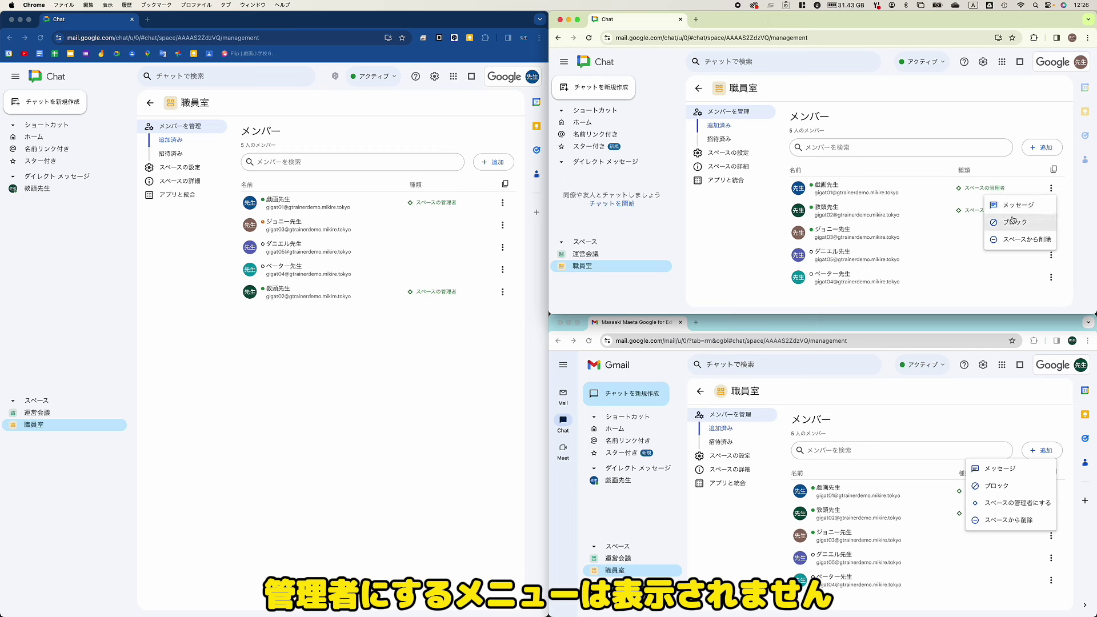
click(1054, 496)
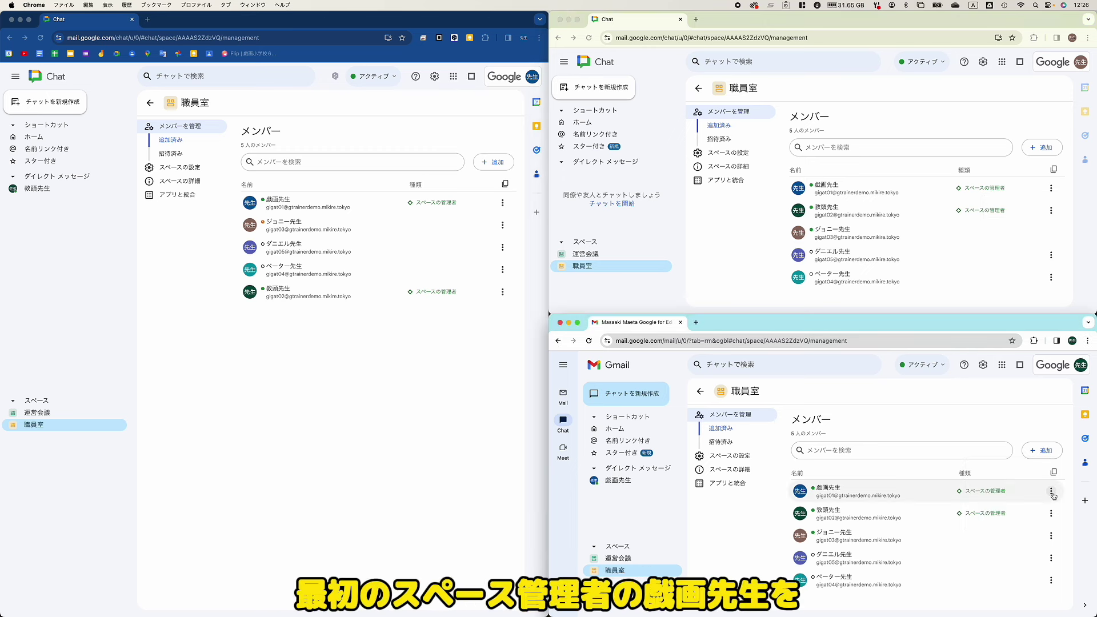
click(1052, 493)
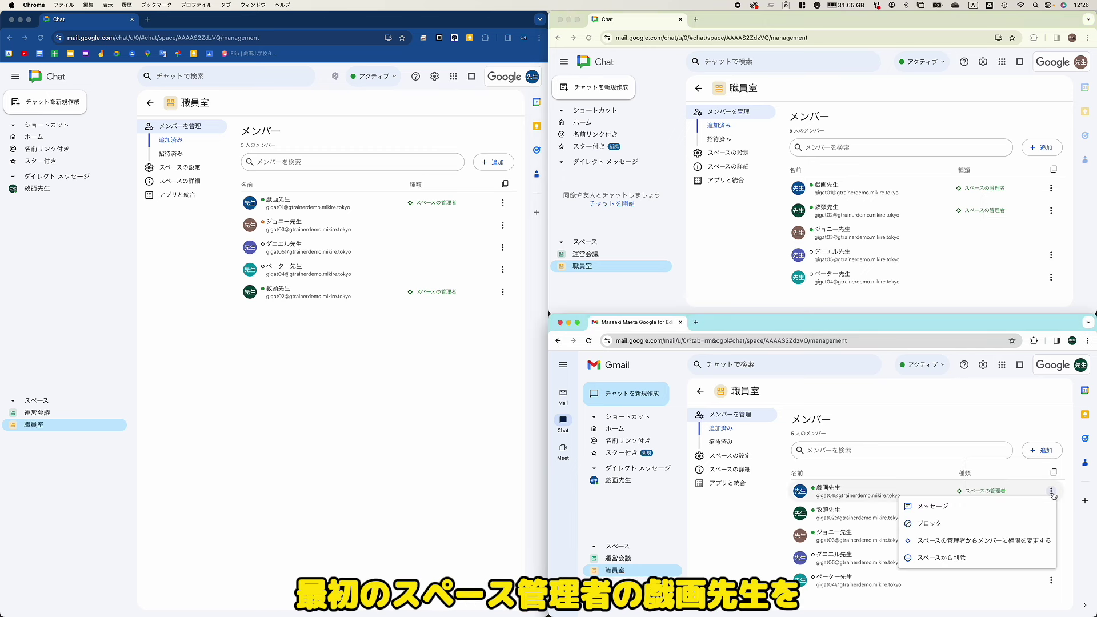
click(1001, 545)
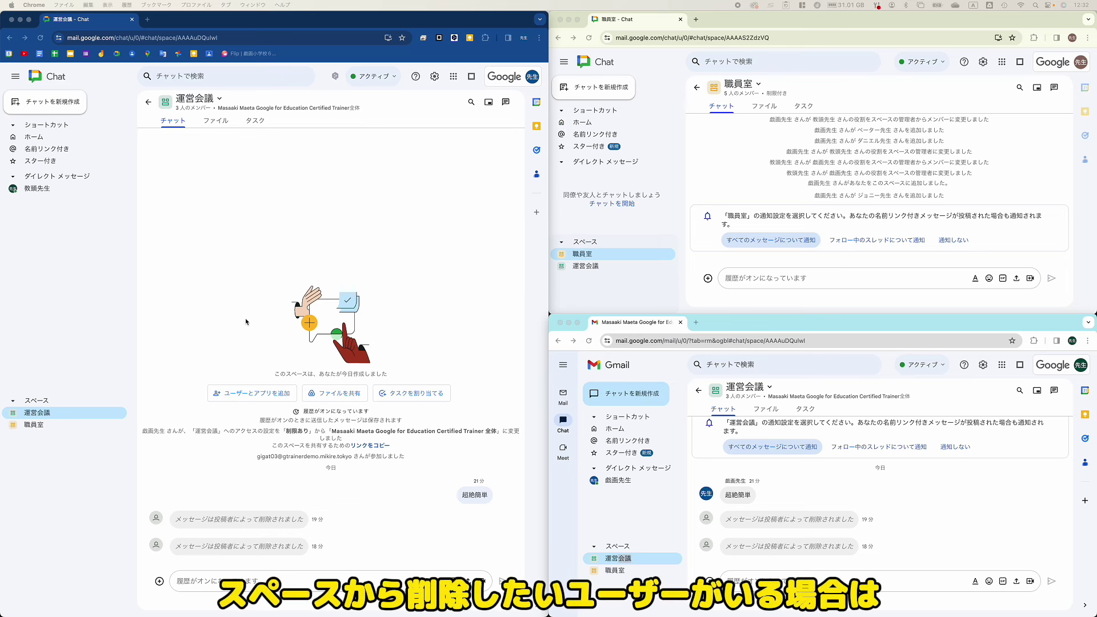
Step: Remove a teacher from 運営会議 through メンバーを管理 and スペースから削除
click(198, 98)
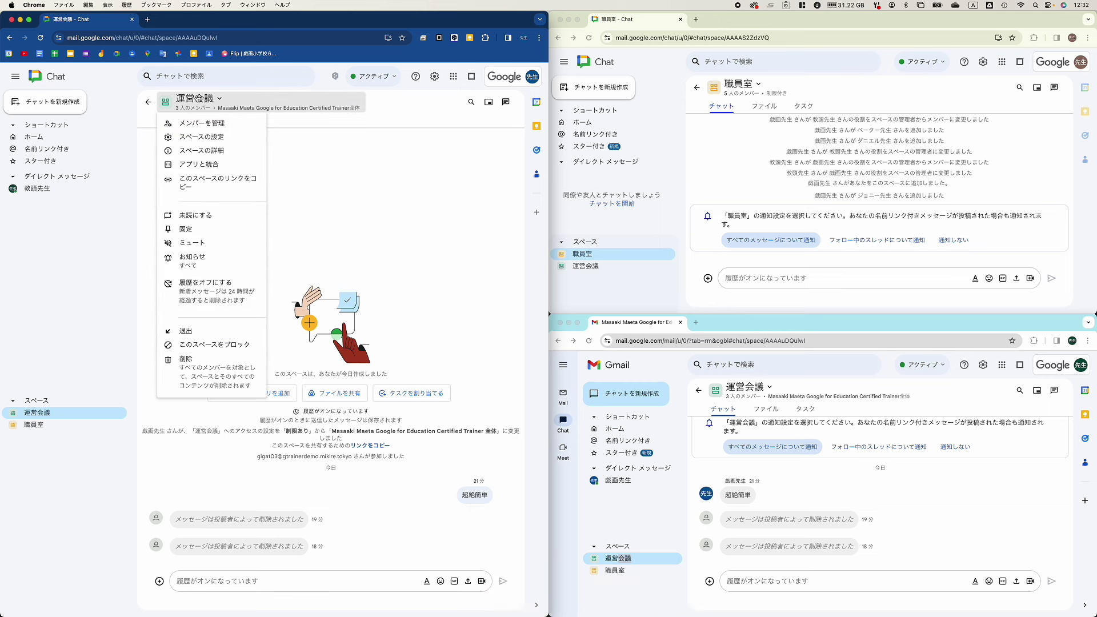
click(229, 122)
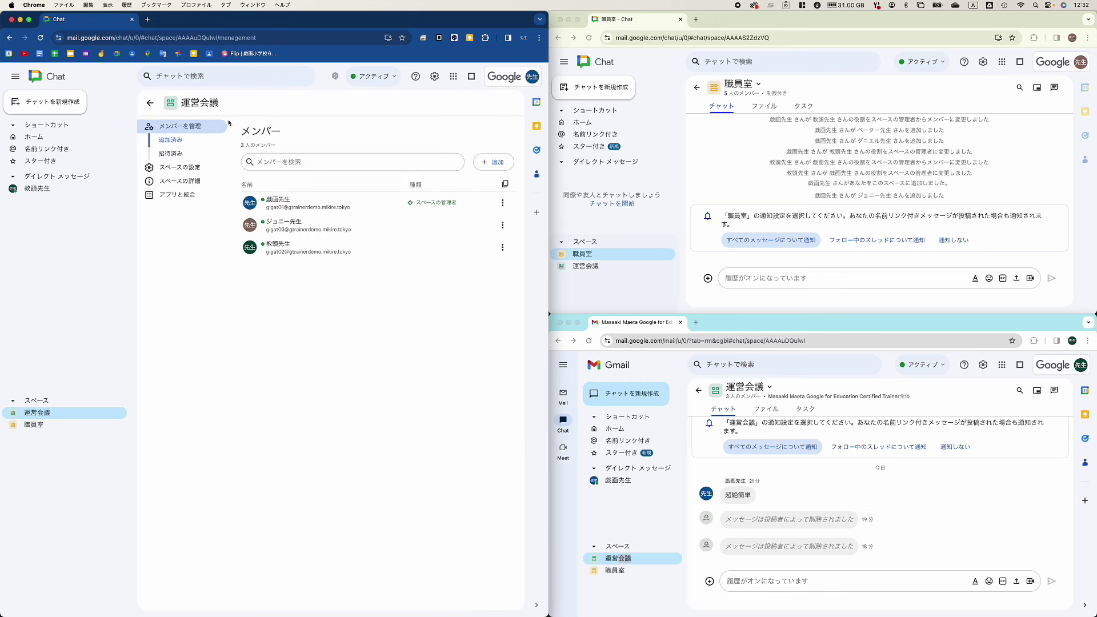
click(502, 226)
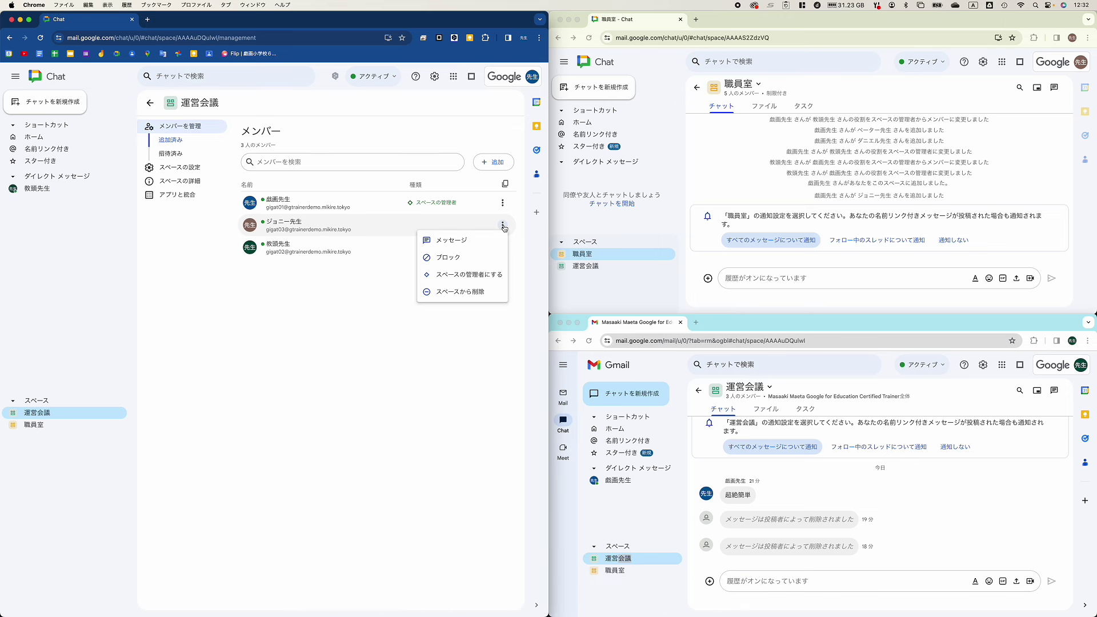
click(471, 293)
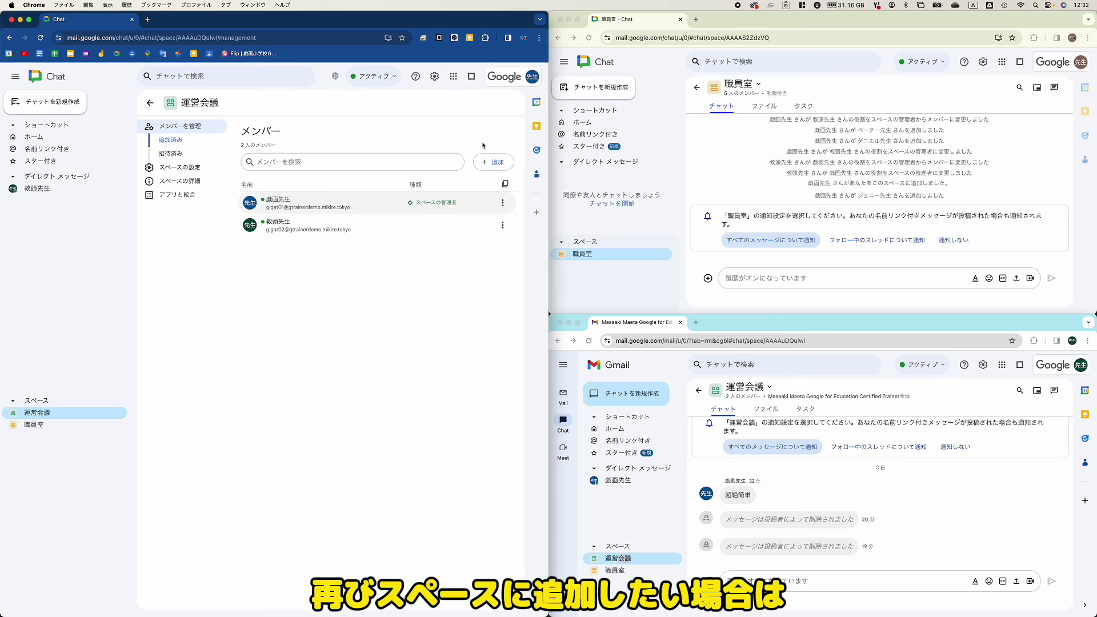
Step: Re-add the removed teacher's account to 運営会議 and open the space in that teacher's window
click(493, 161)
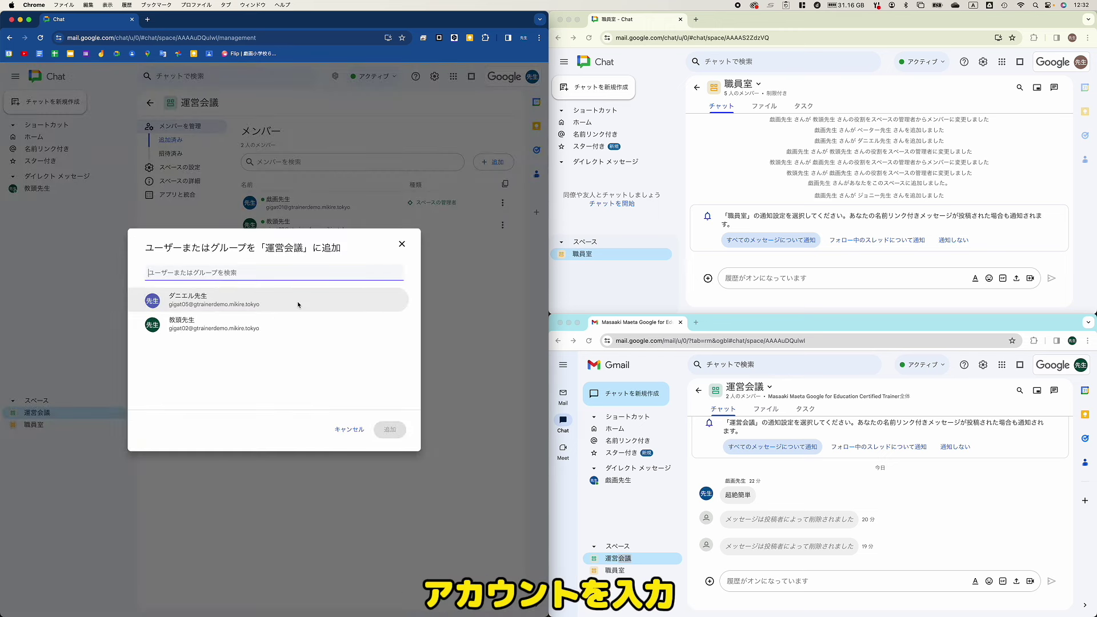
text(gigat03)
click(297, 303)
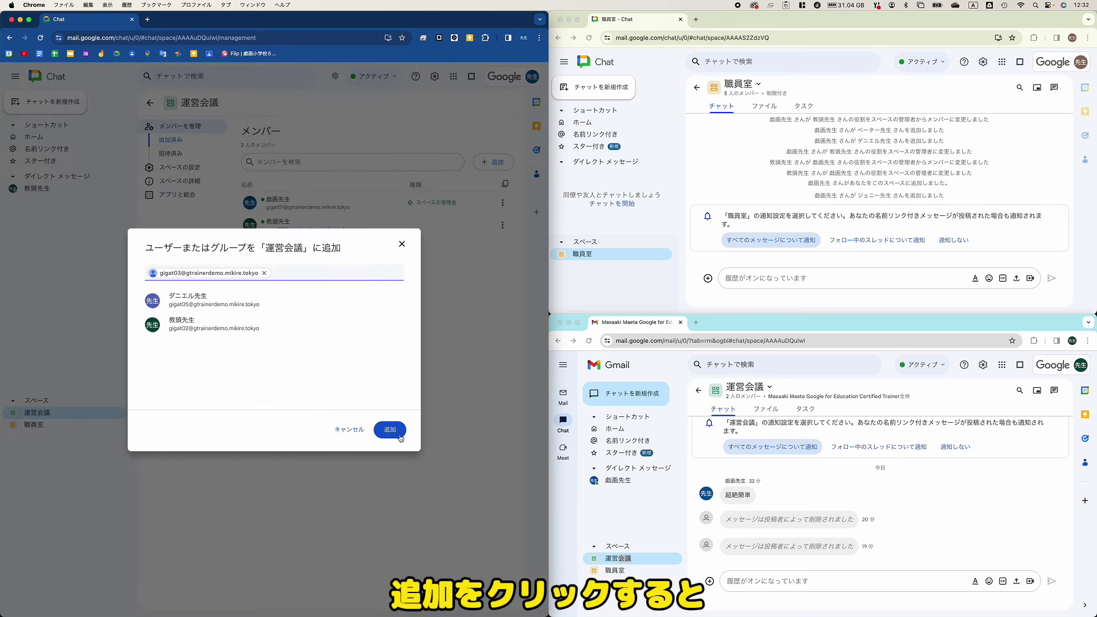
click(394, 433)
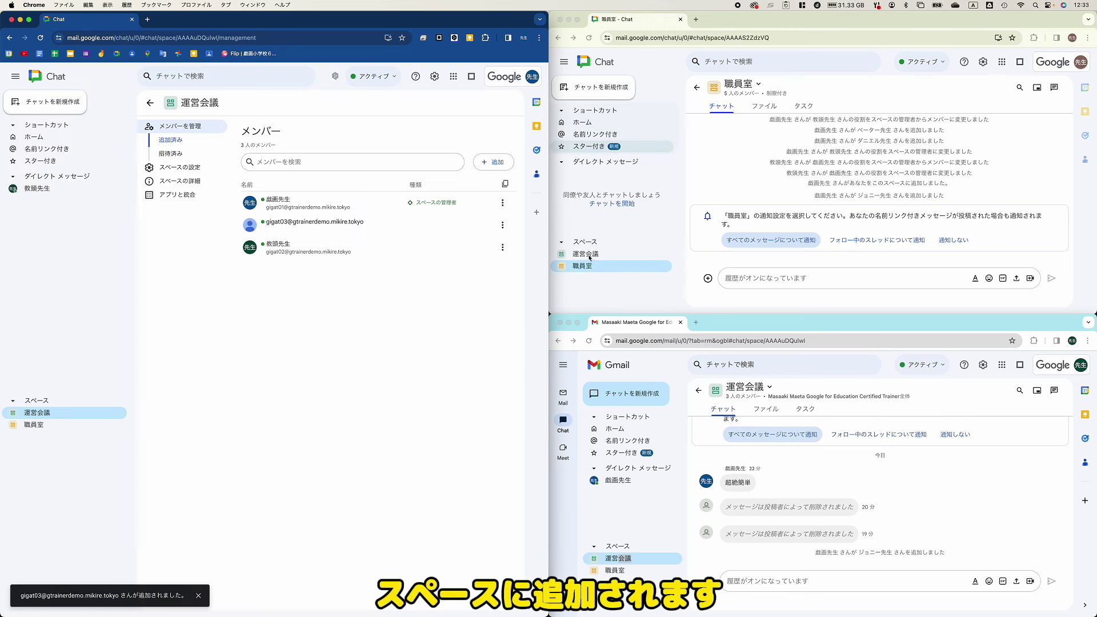
click(589, 255)
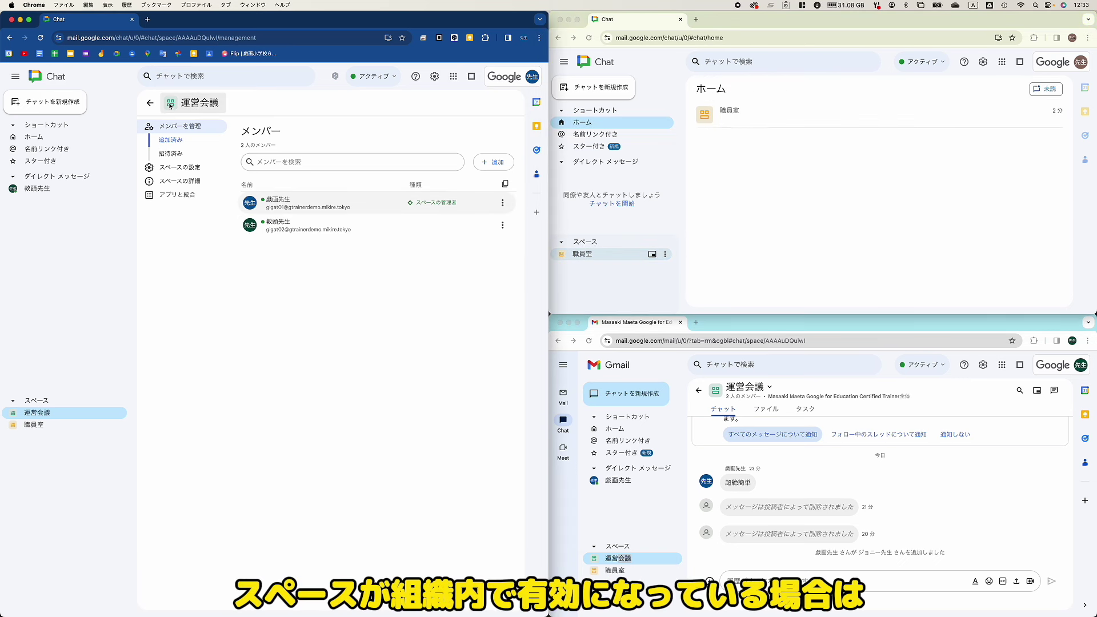
Step: Browse すべてのスペース in the organization and join 運営会議 from the list
click(614, 90)
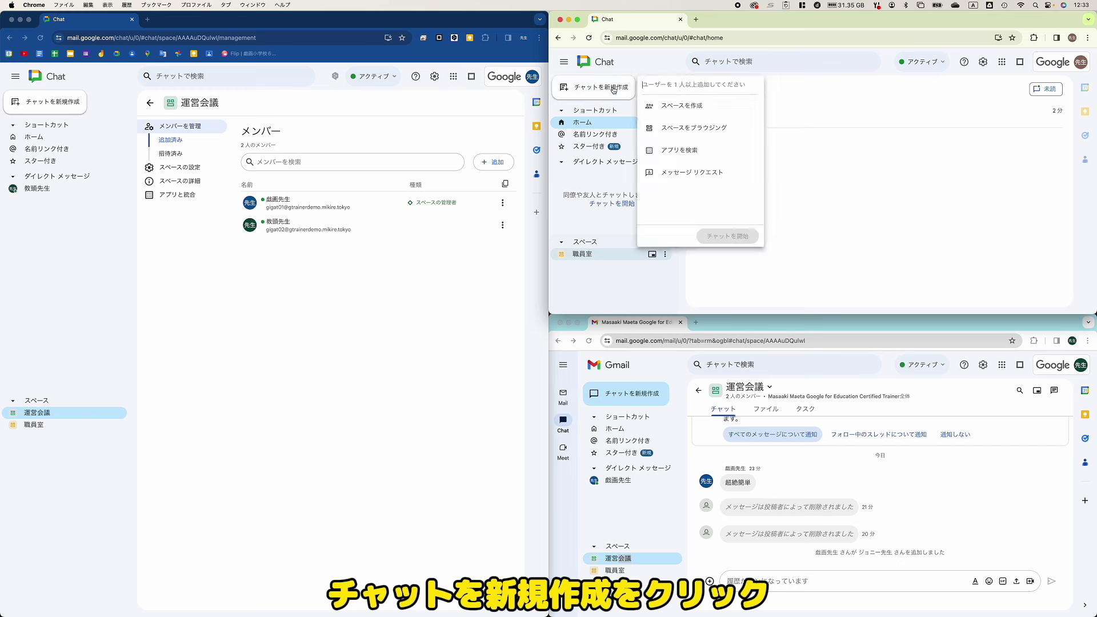
click(702, 129)
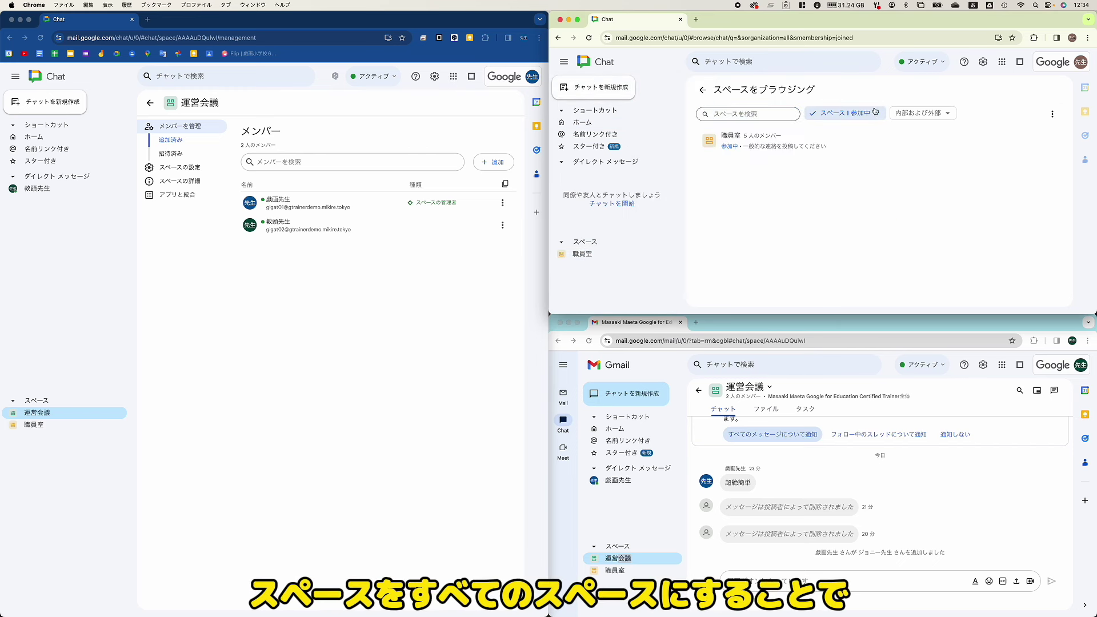
click(878, 114)
click(874, 133)
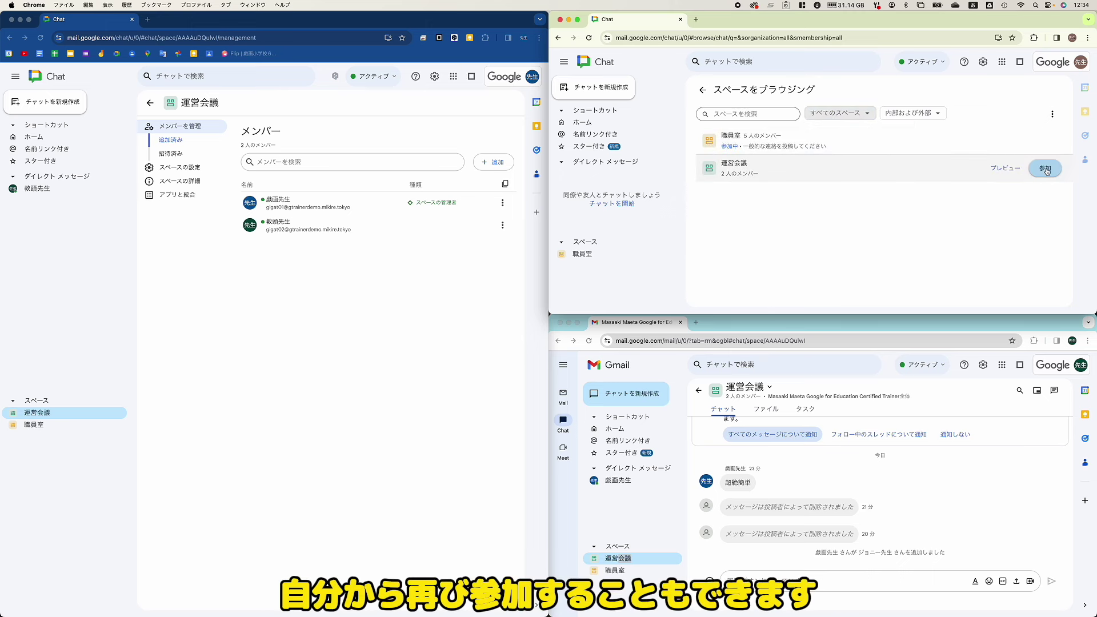
click(1048, 169)
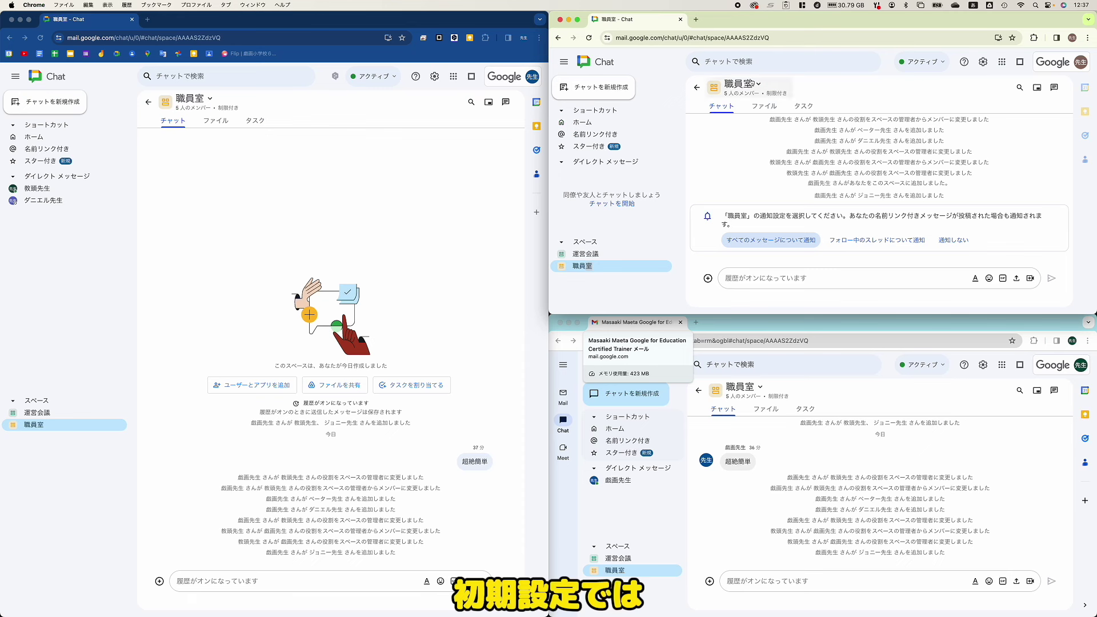
Step: As a regular member, view 職員室's member list and one member's action menu without changing anything
click(765, 87)
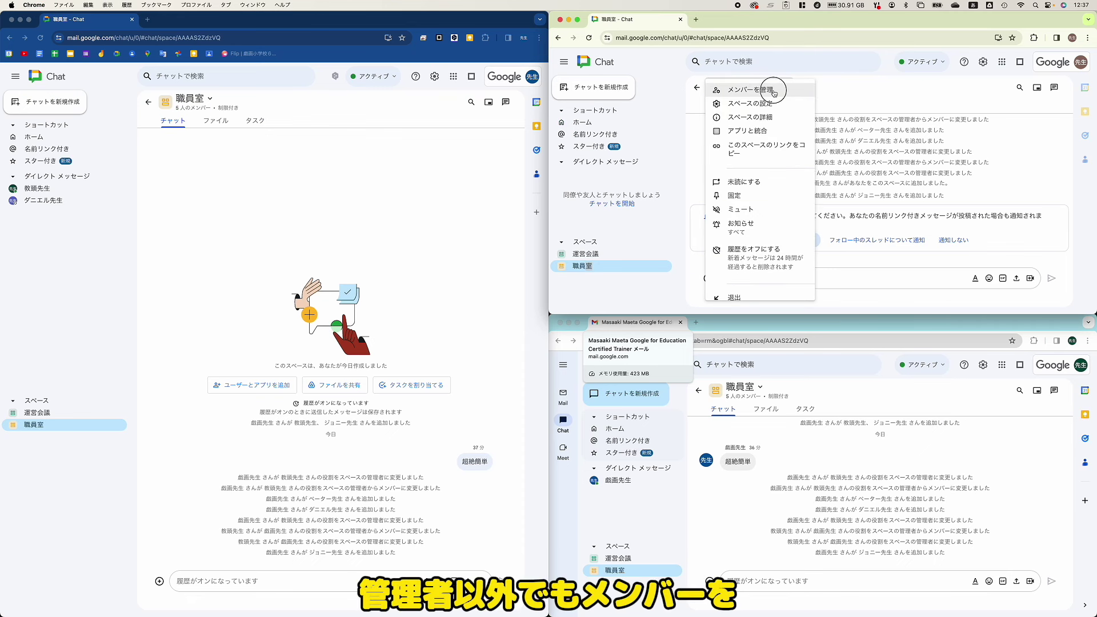
click(772, 91)
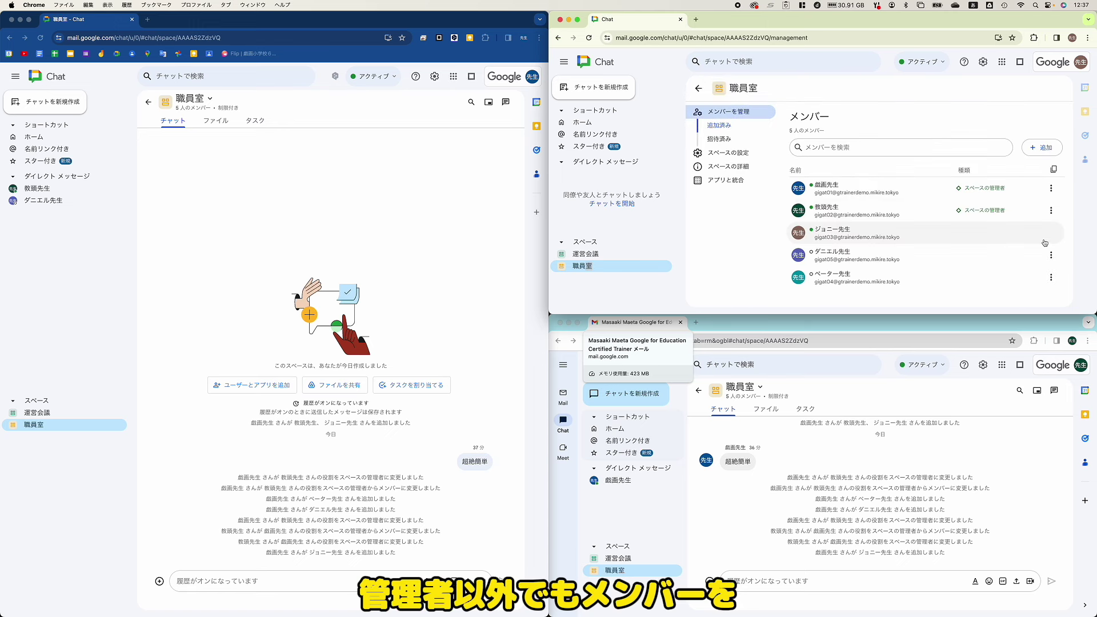
click(1046, 237)
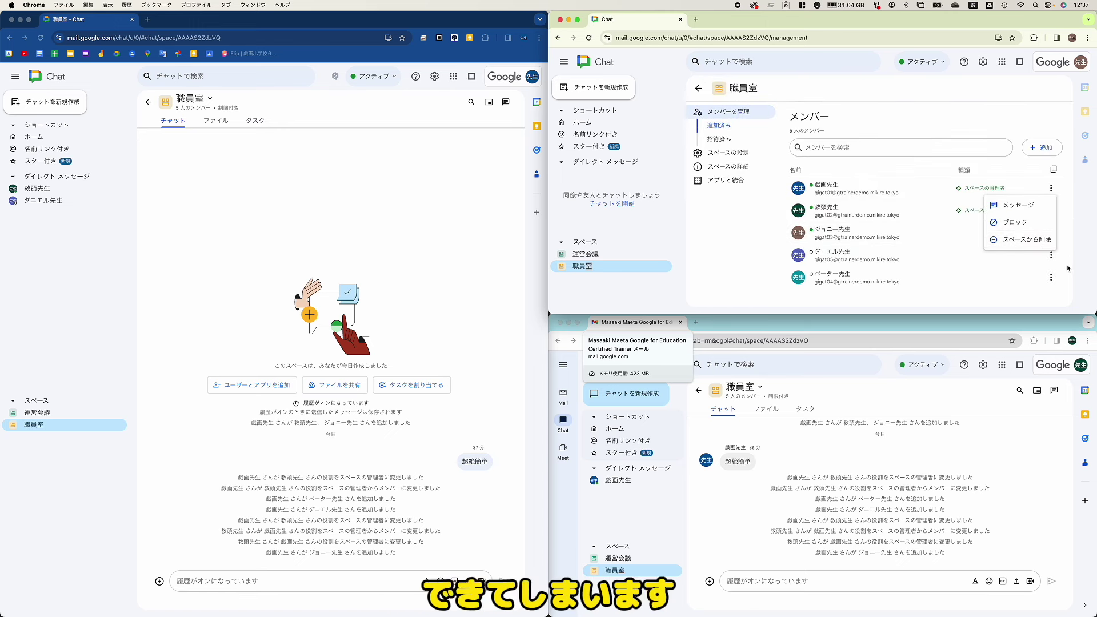
click(994, 305)
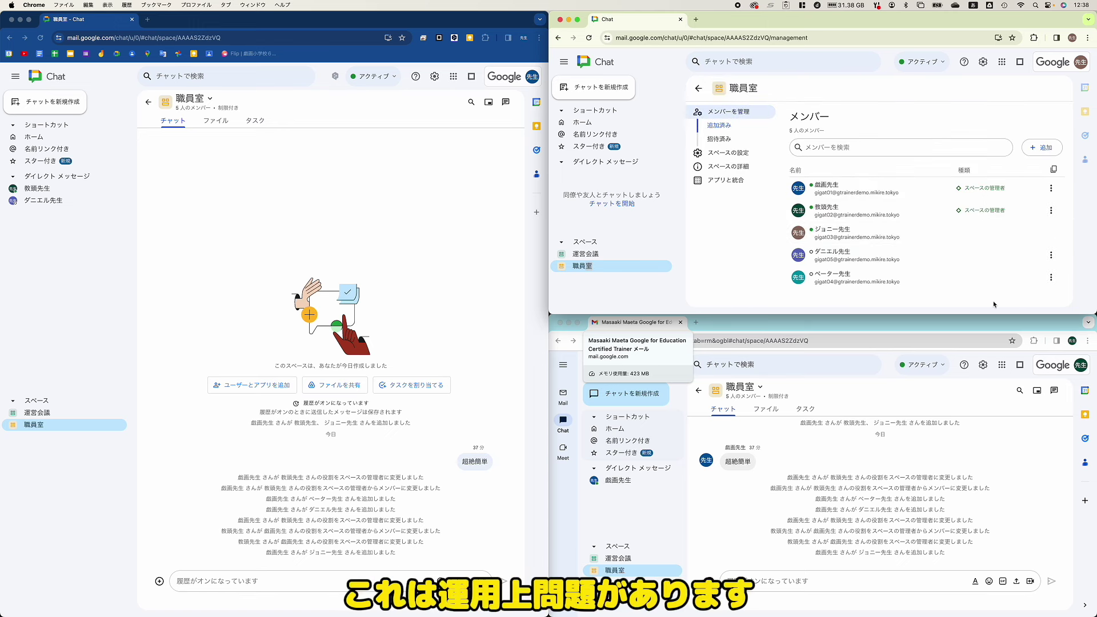
click(198, 101)
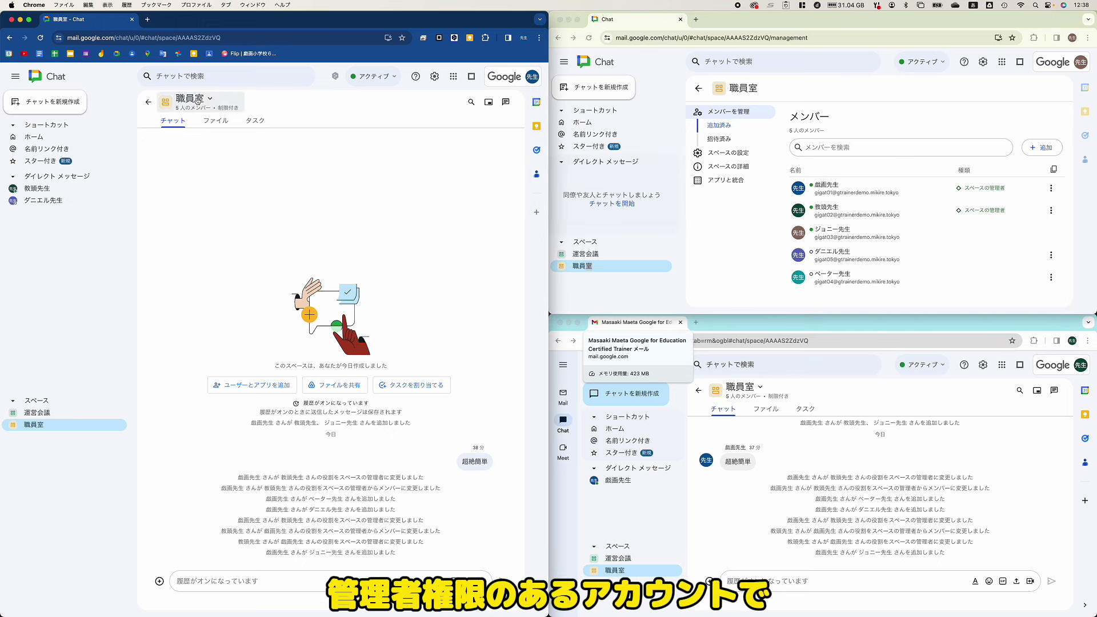
click(198, 101)
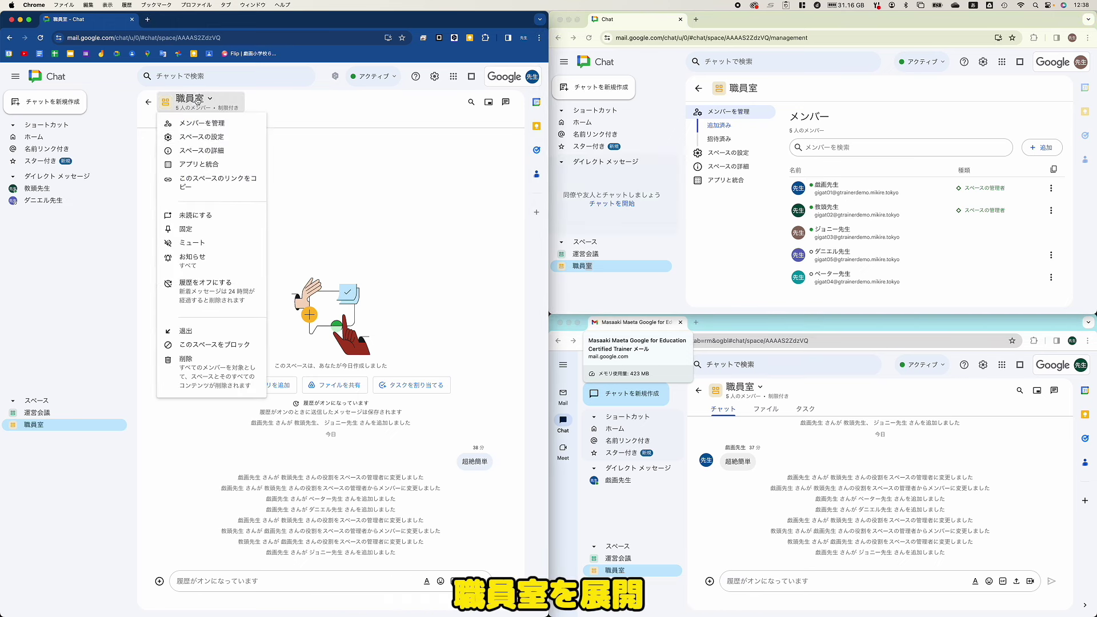
Step: Restrict 職員室 member management to スペースの管理者のみ and save the setting
click(223, 142)
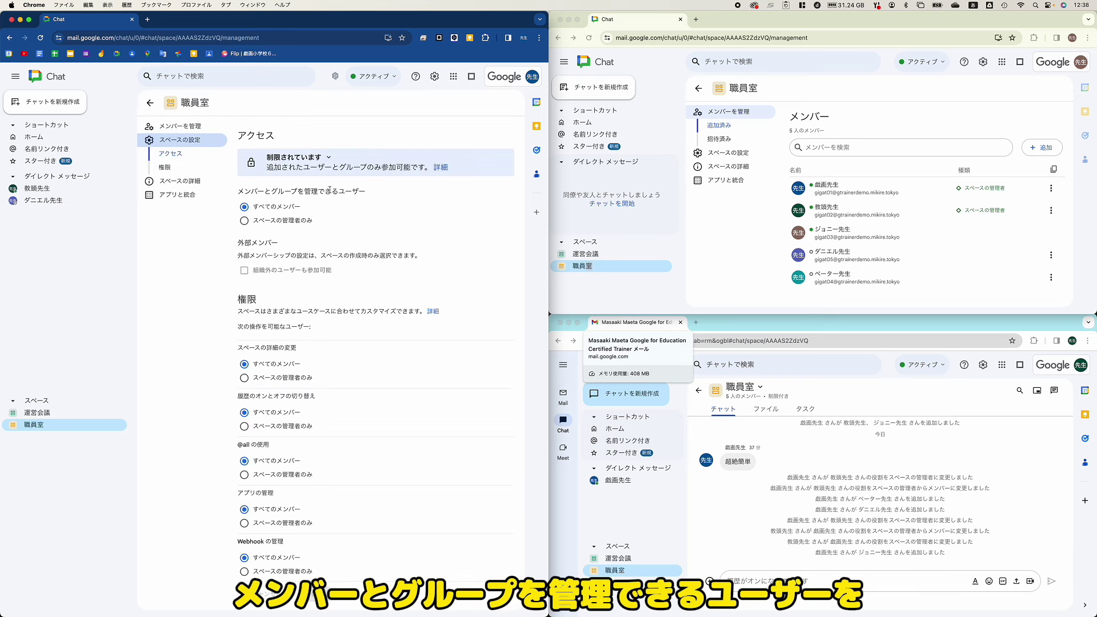
click(241, 222)
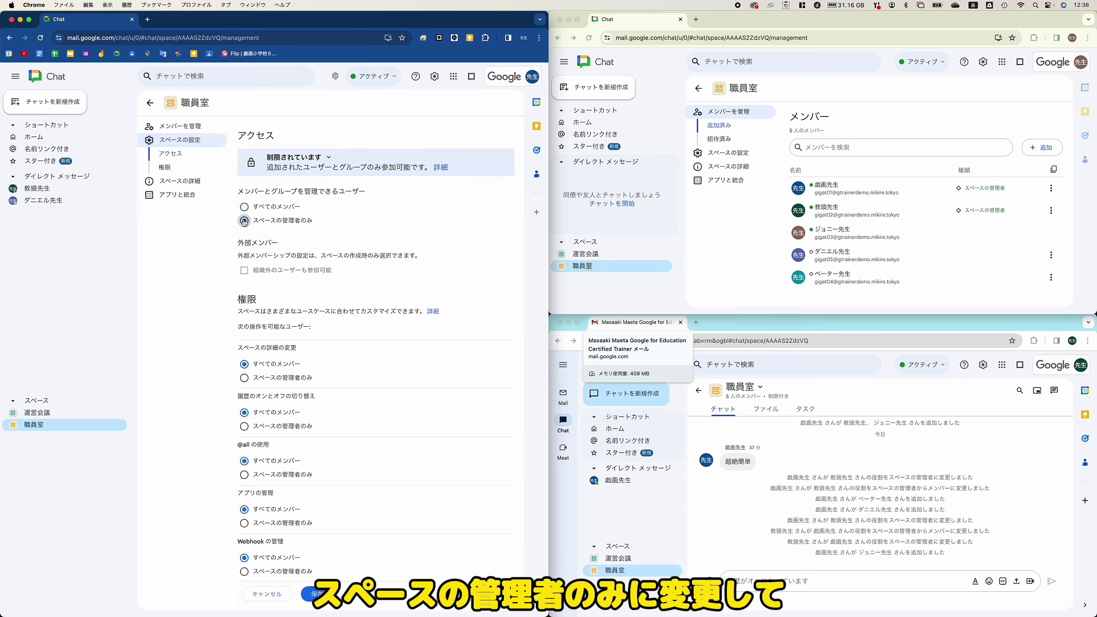
click(331, 595)
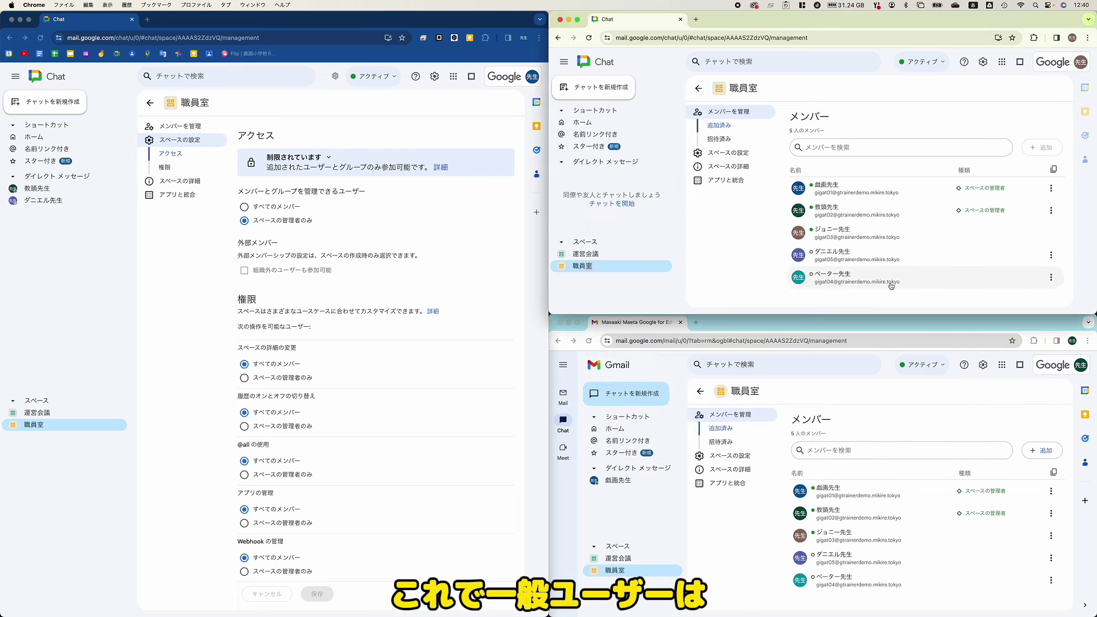
Step: Compare a regular member's available actions with the manager actions for ダニエル先生
click(1051, 255)
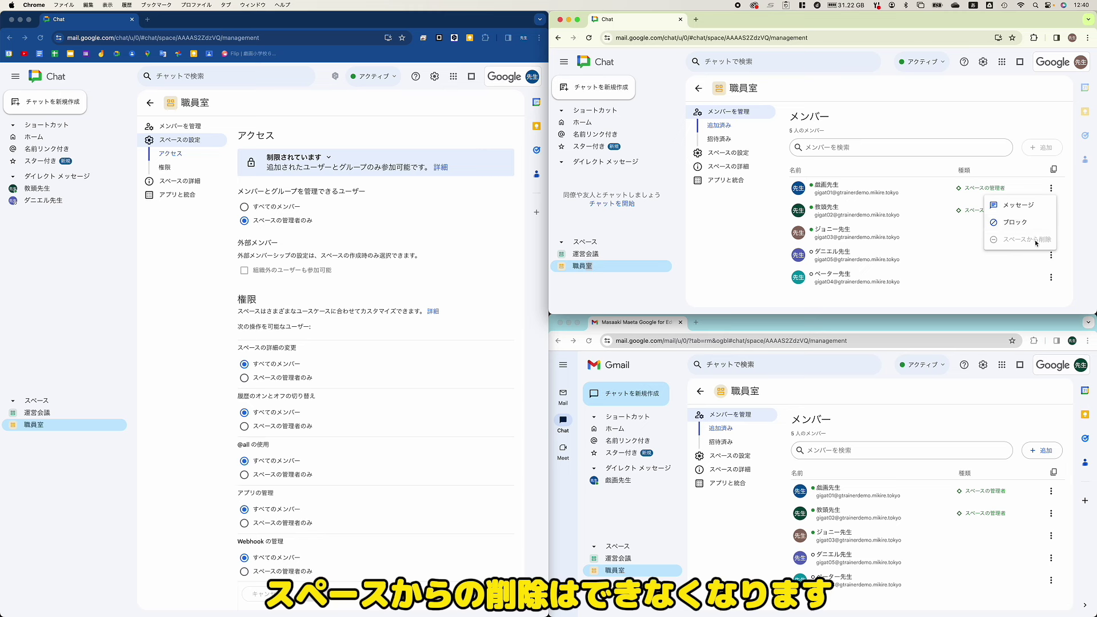
click(1041, 122)
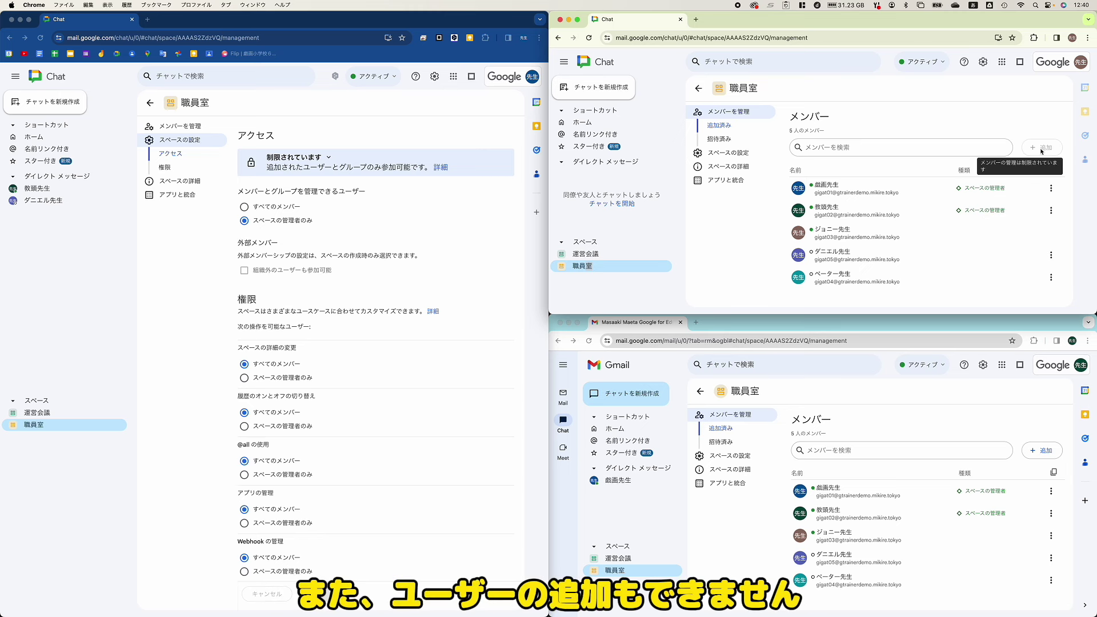
click(1050, 558)
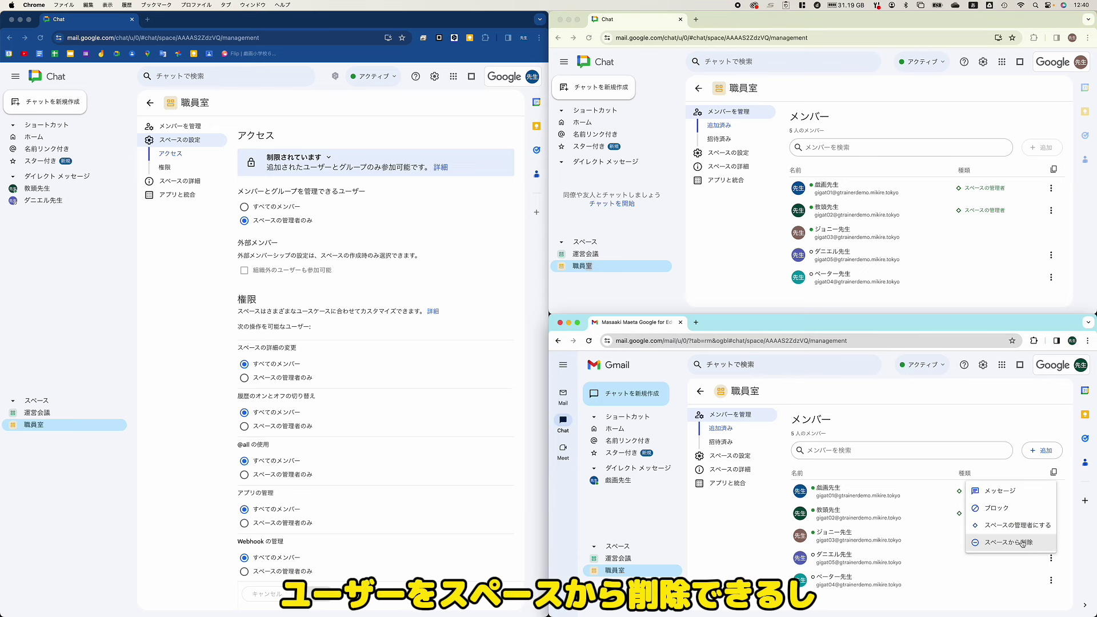
click(1067, 540)
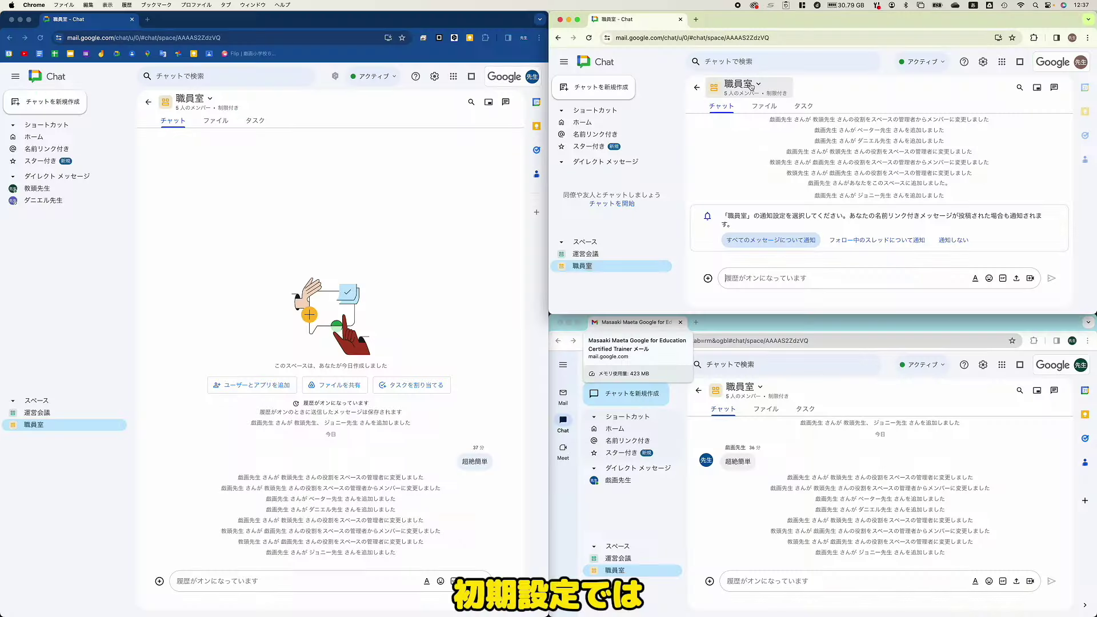
click(742, 86)
Step: In another teacher's window, view 職員室's 5-member list and a member's action menu
click(773, 92)
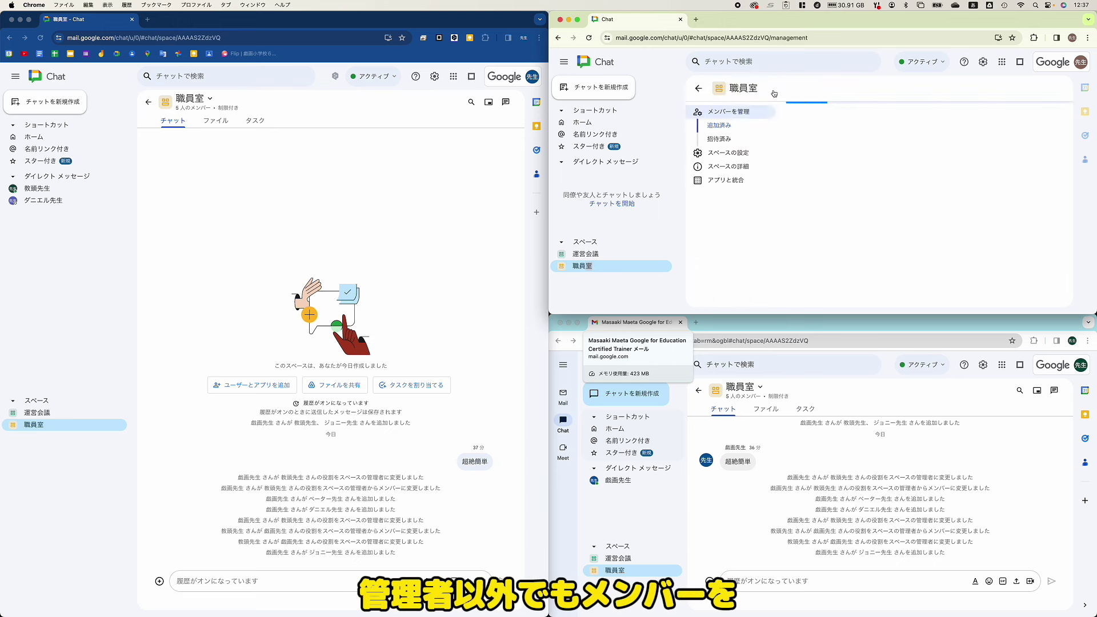
click(1051, 188)
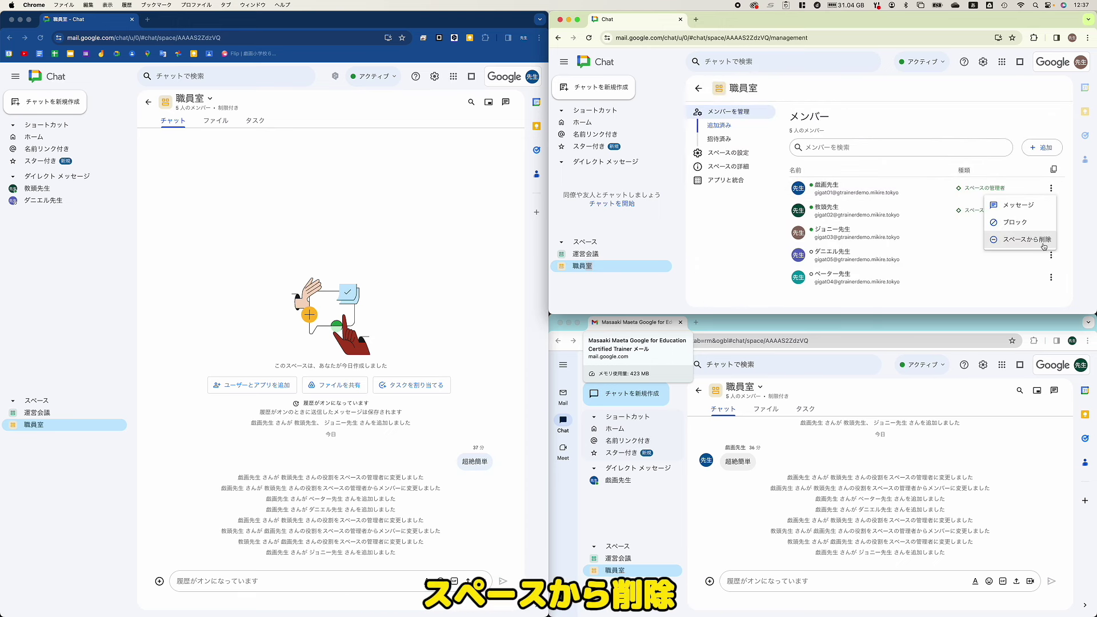
click(994, 305)
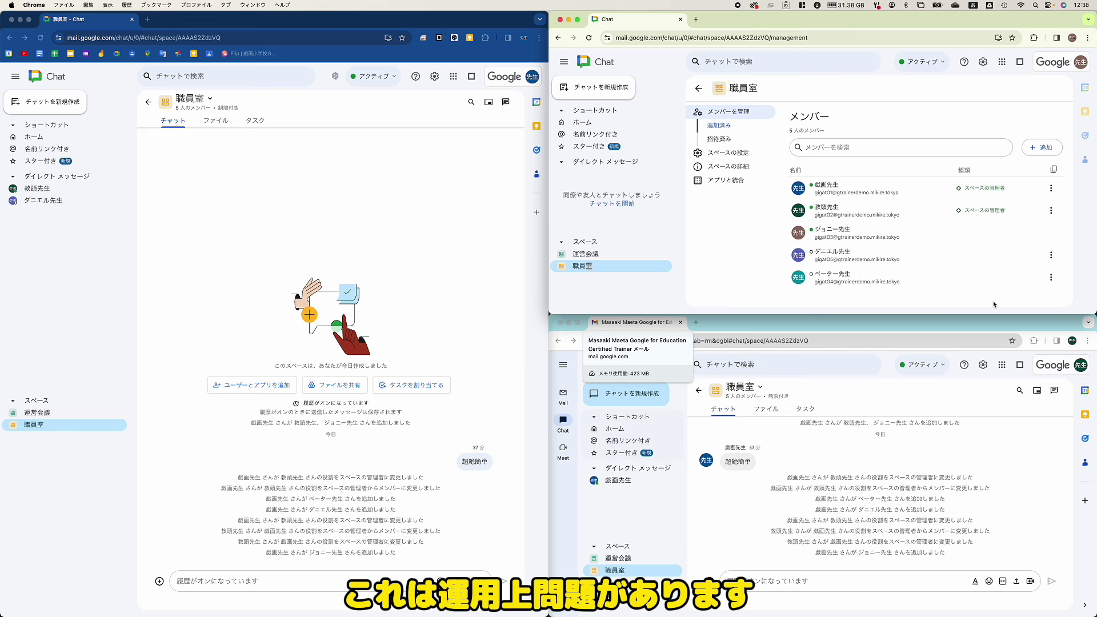
Step: Set 職員室 so only space managers can manage members and groups, and save
click(400, 171)
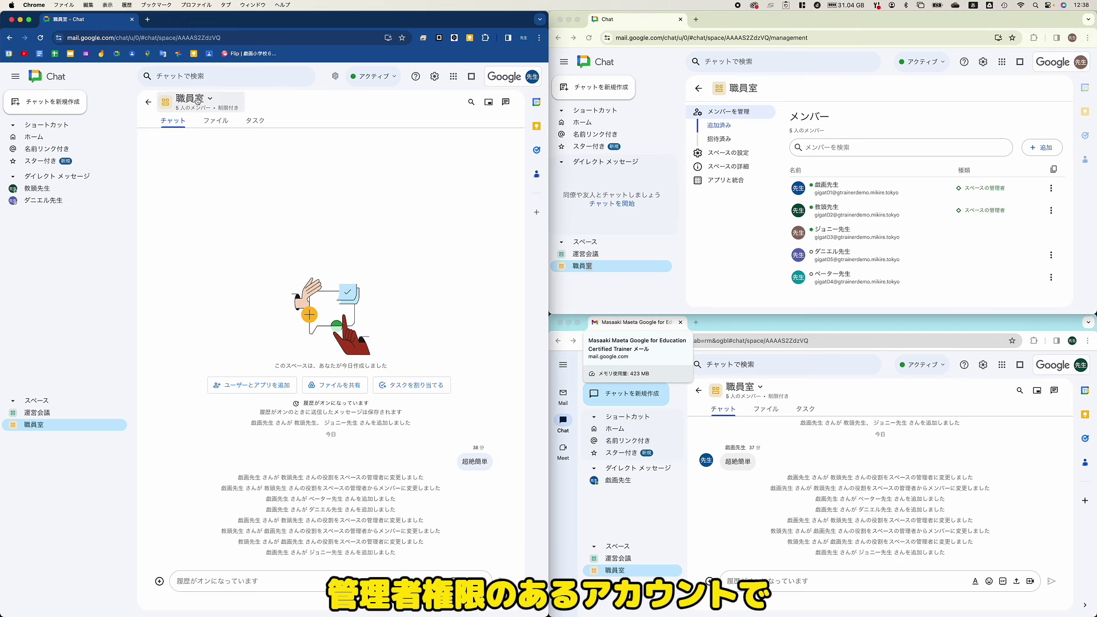
click(197, 100)
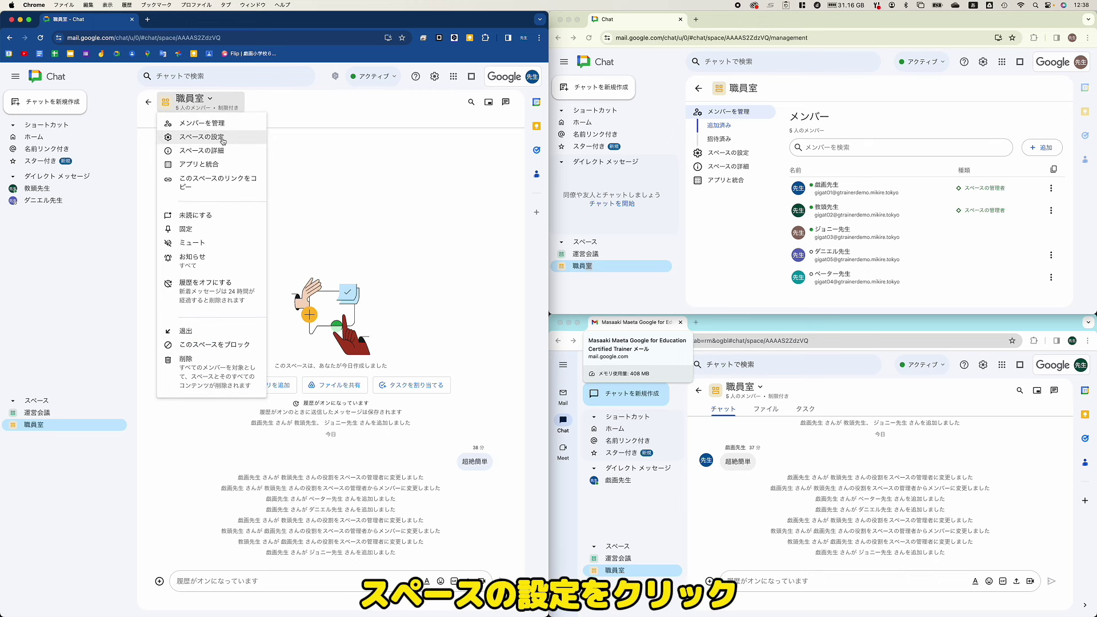
click(223, 141)
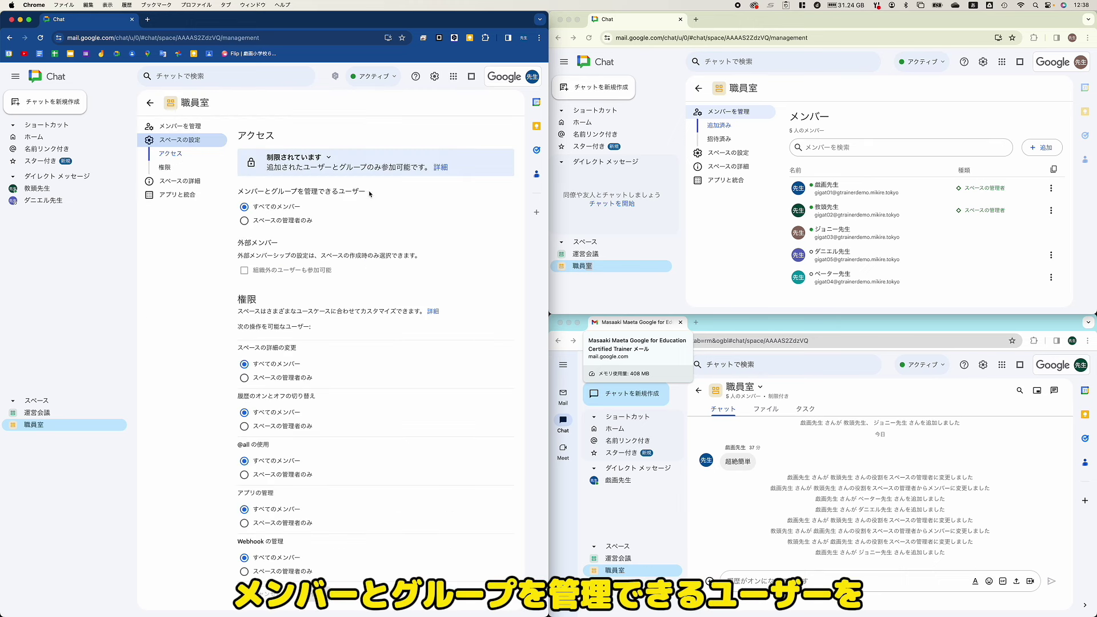
click(244, 221)
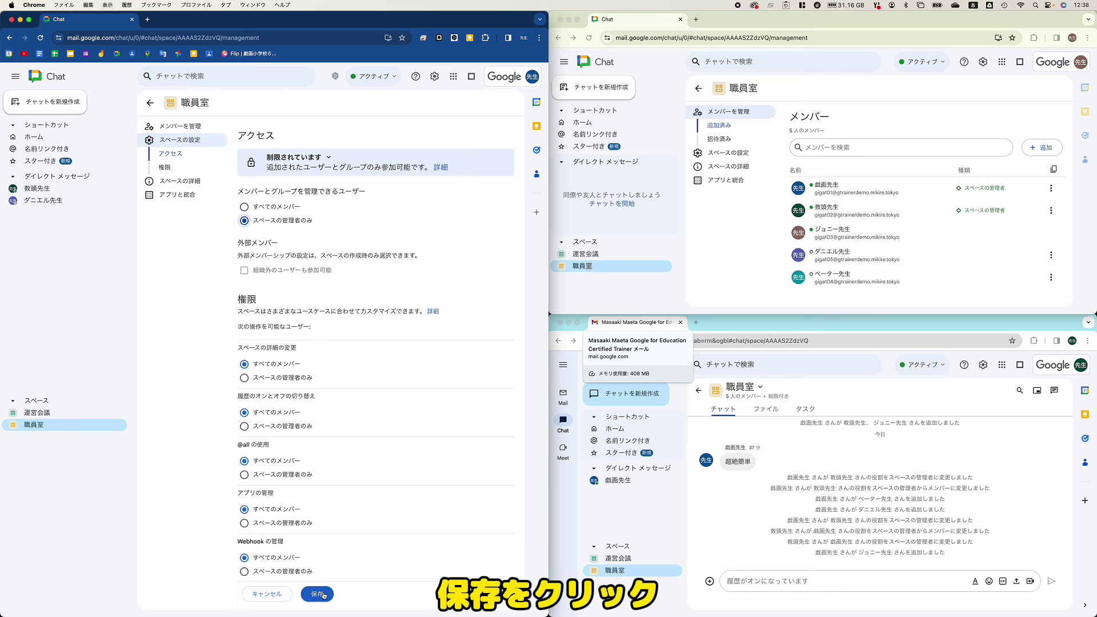
click(317, 594)
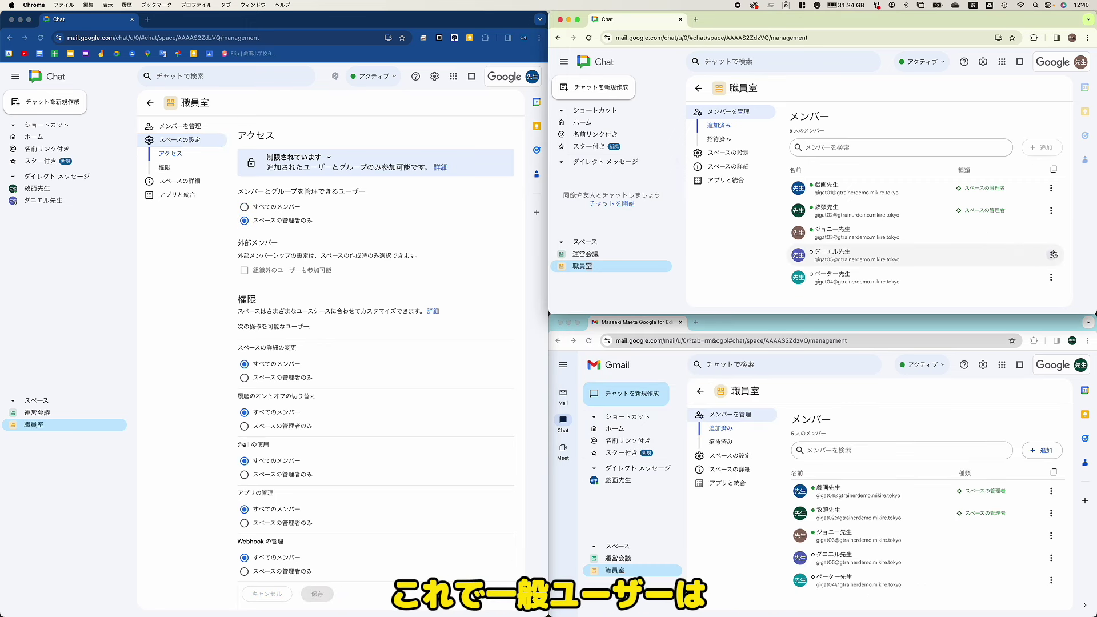
Step: Confirm a regular member's menu lacks remove and add actions, while a manager's menu still offers removal
click(1049, 255)
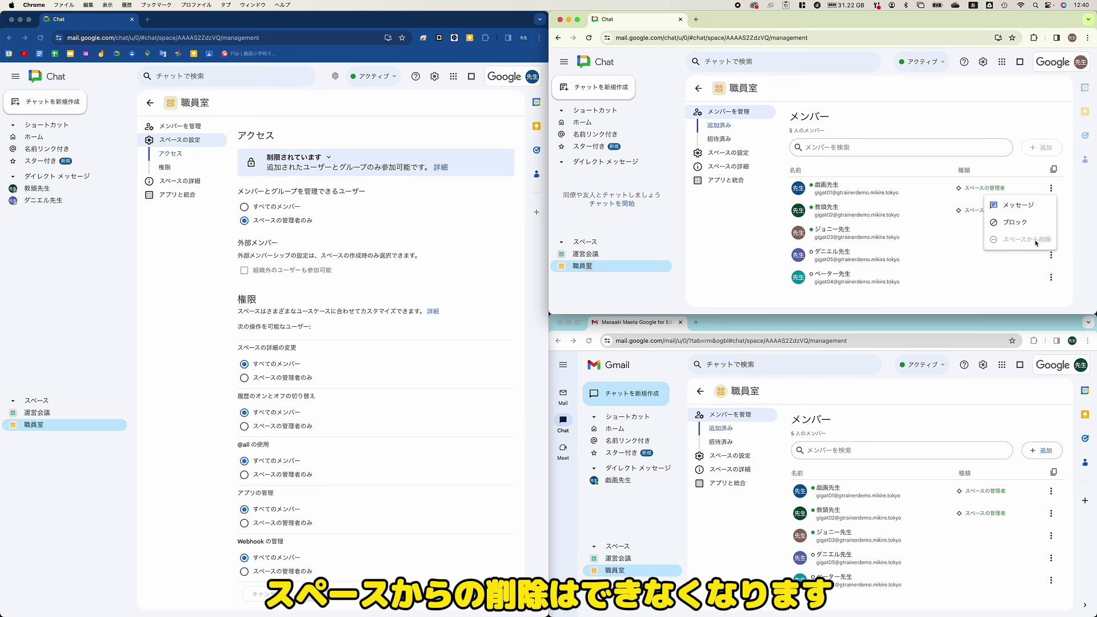
click(1037, 132)
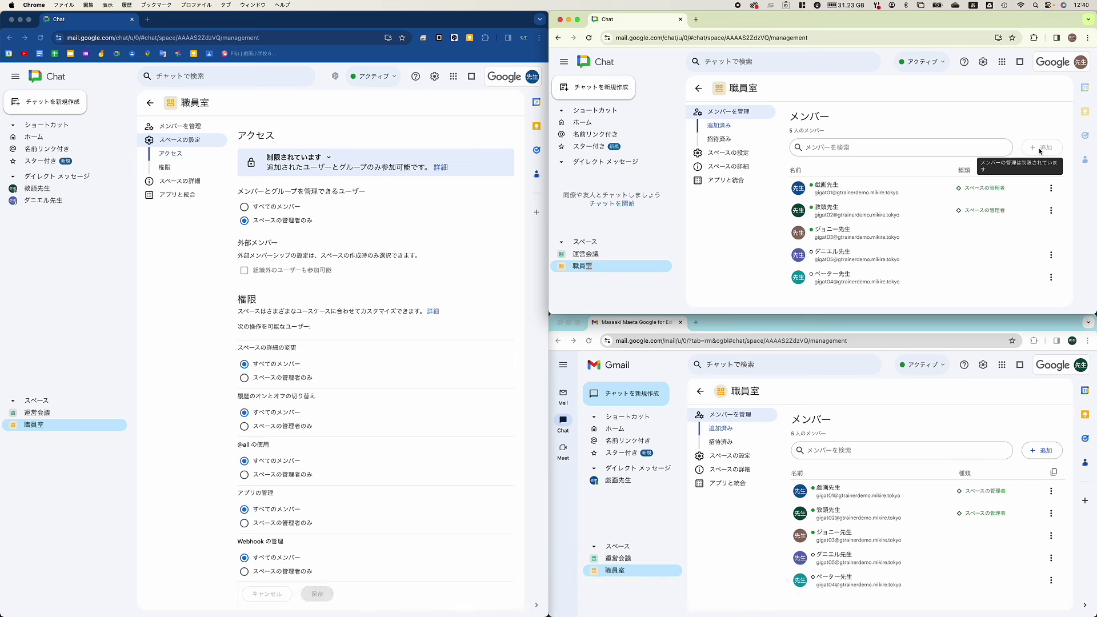
click(1050, 513)
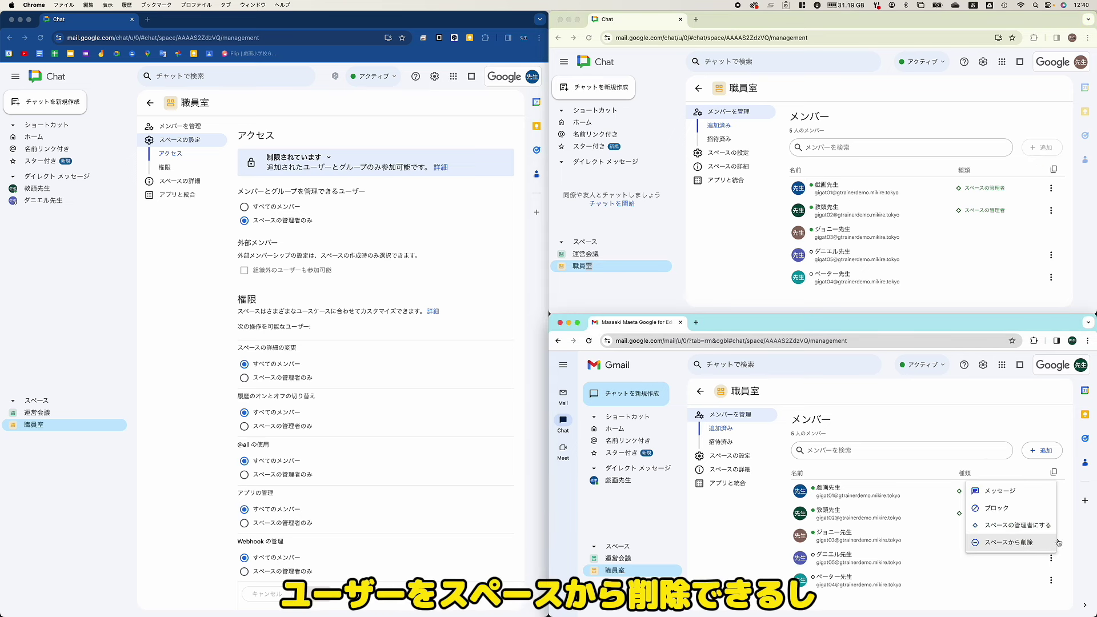
click(1053, 420)
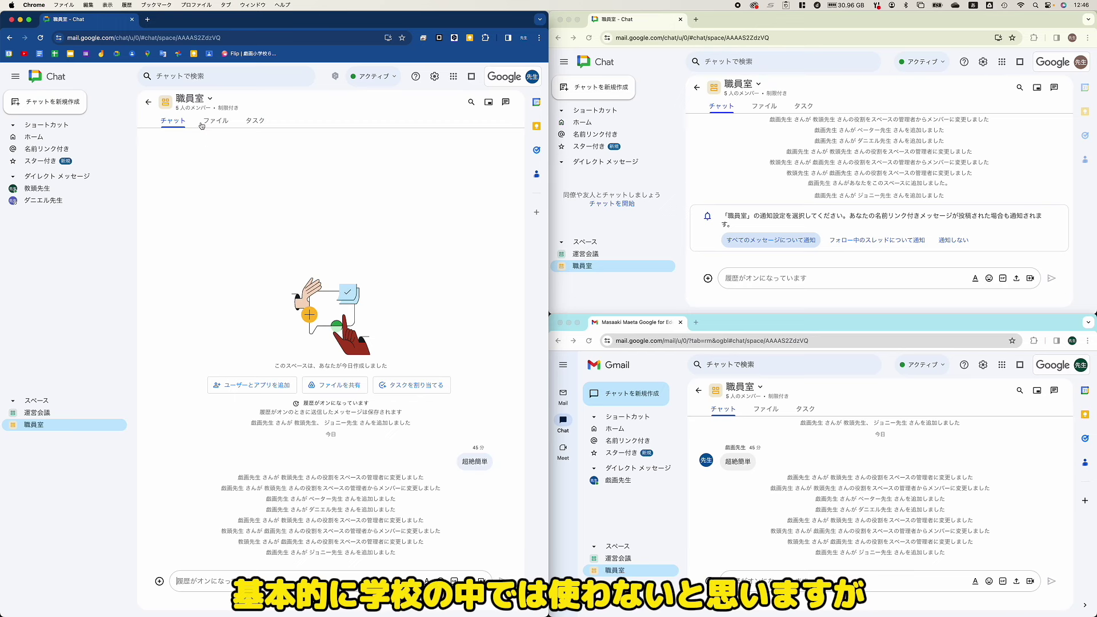
Step: Block the third member listed in 職員室's member list and confirm the block
click(193, 101)
click(227, 127)
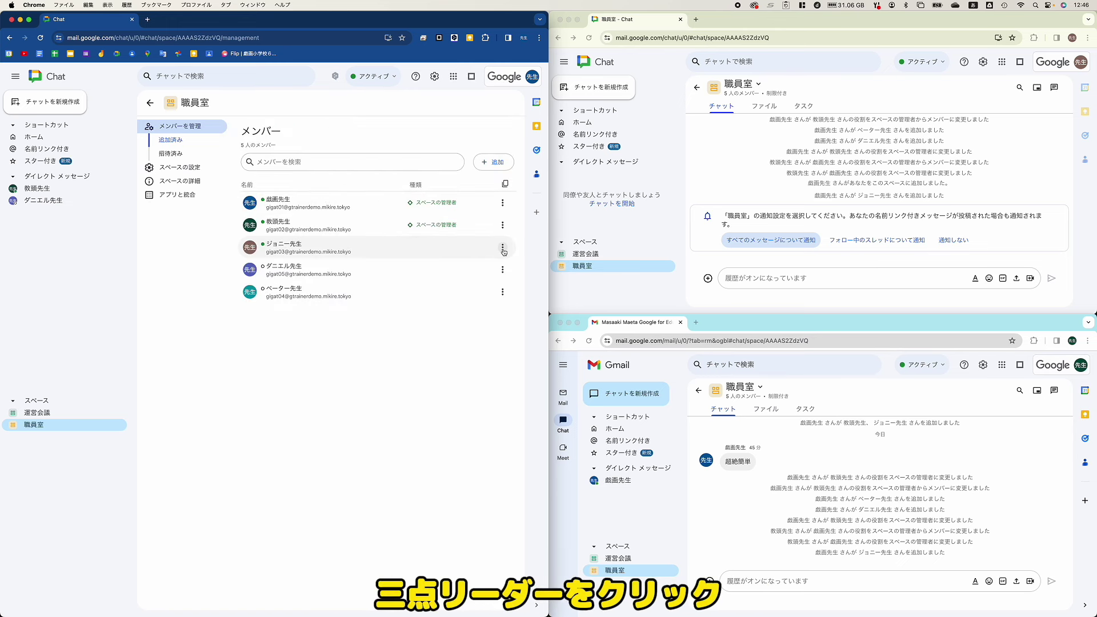
click(503, 249)
click(451, 282)
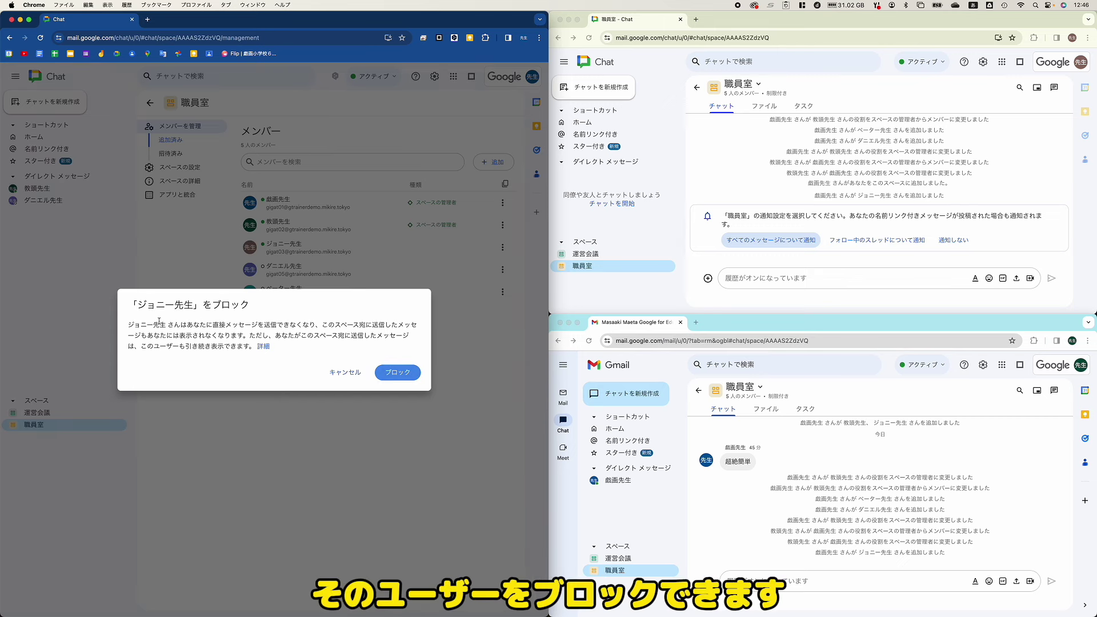
click(397, 372)
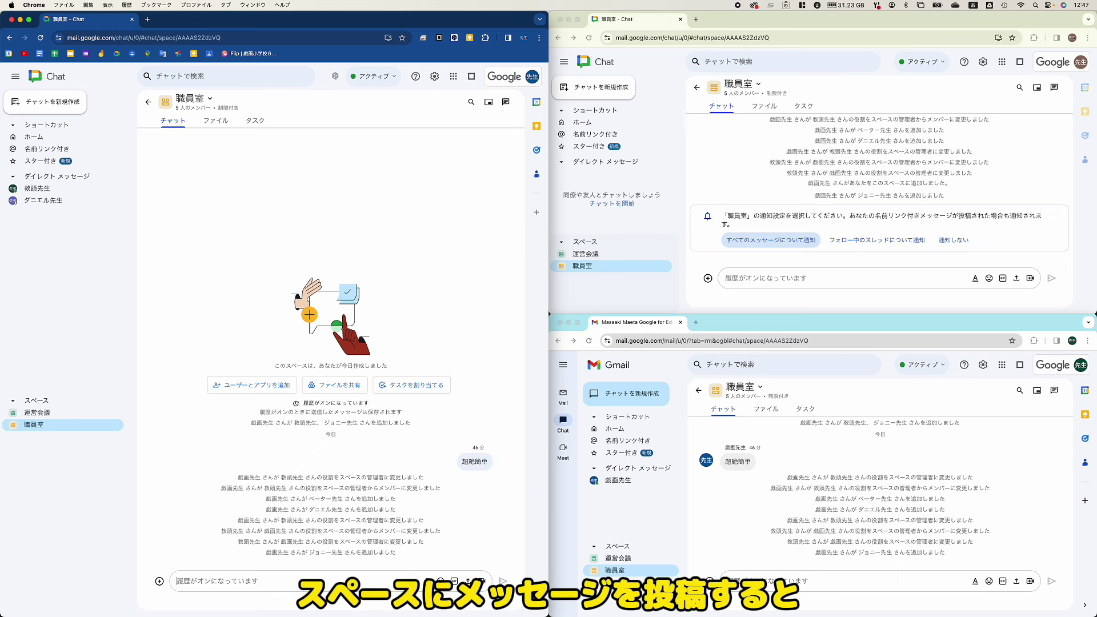
Step: Post a short greeting in 職員室, reply from the blocked member's window, and reveal the hidden message
text(戯画です！)
key(Return)
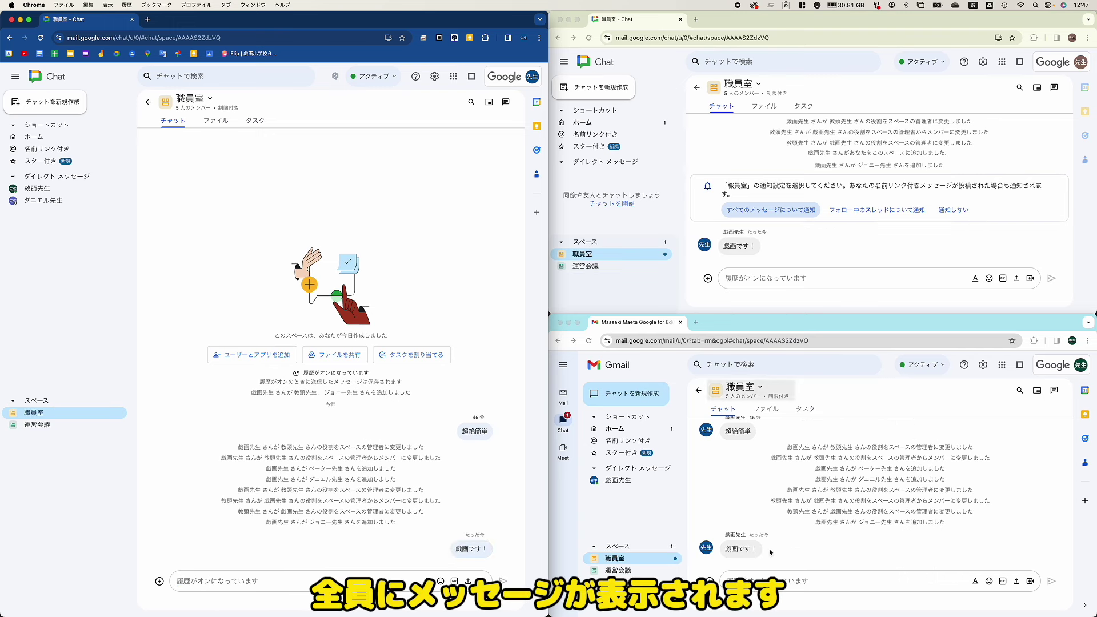
click(741, 278)
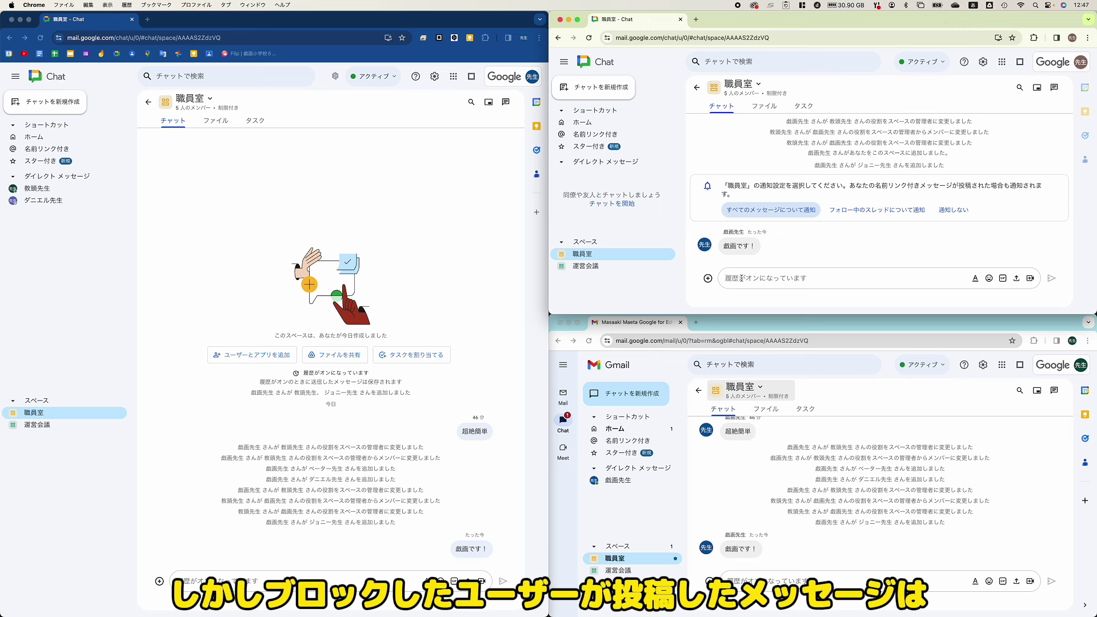
text(ジョニーです)
key(Return)
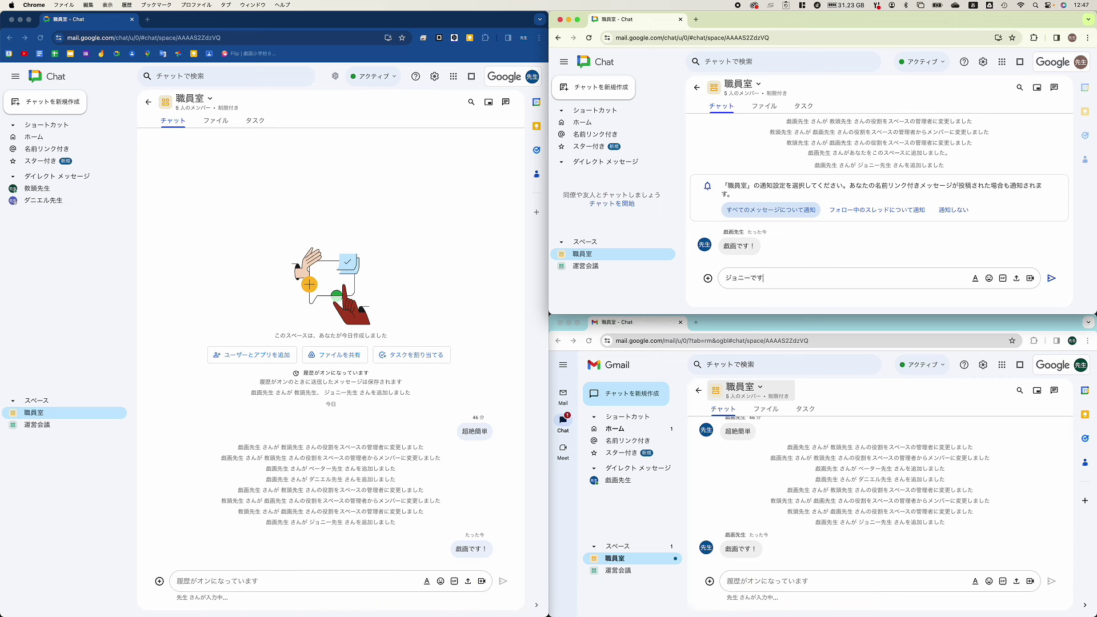
key(Return)
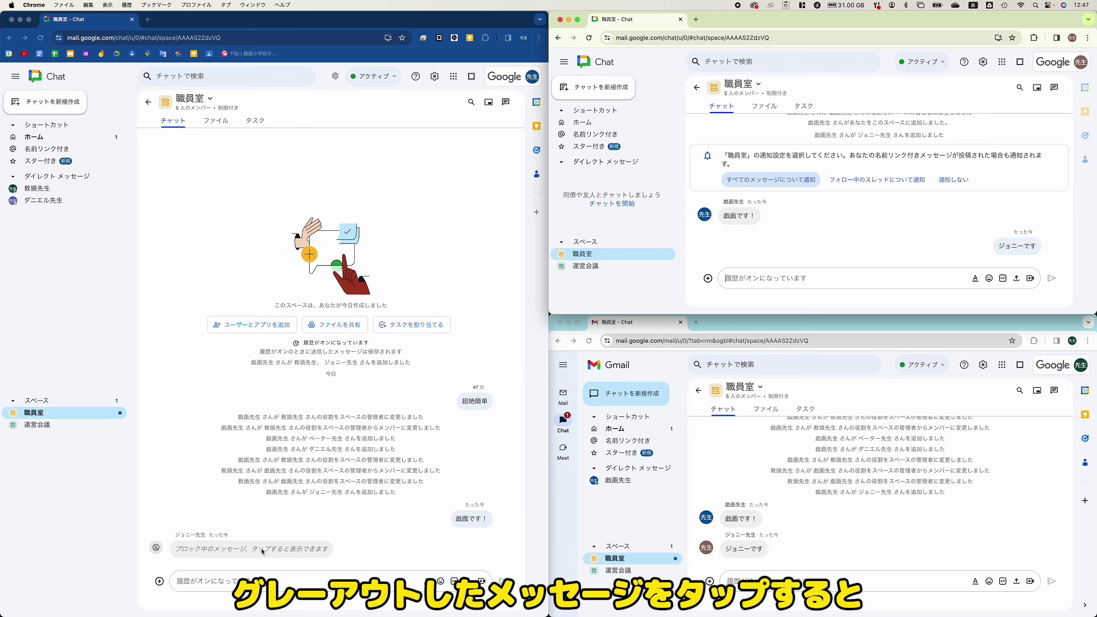
click(262, 552)
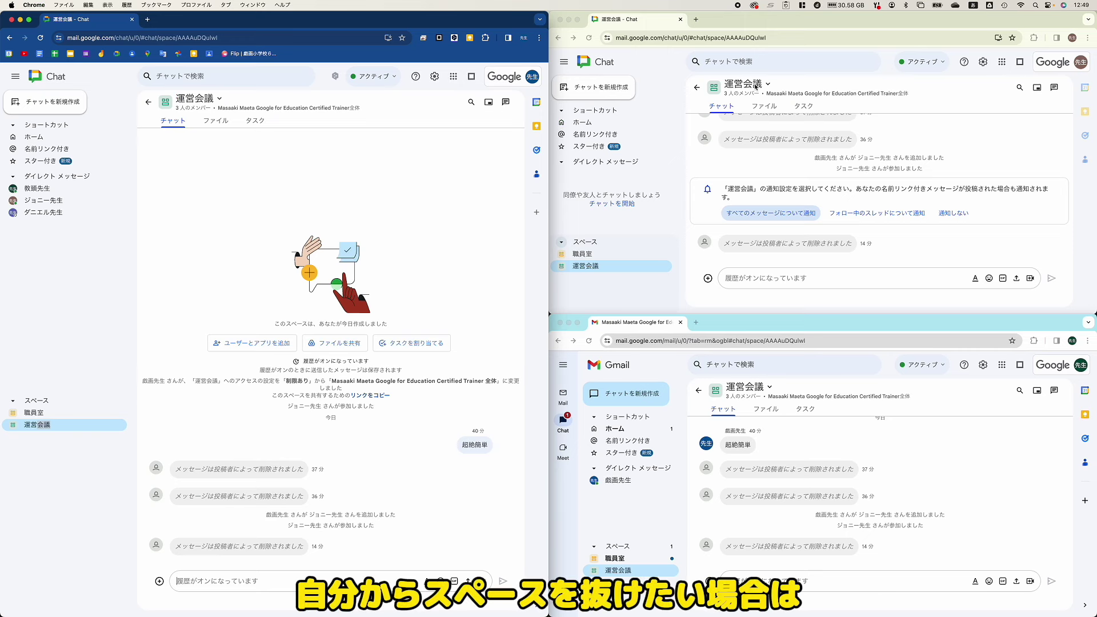
Step: Leave 運営会議 from the second account's window, confirming 退出 in the dialog
click(759, 85)
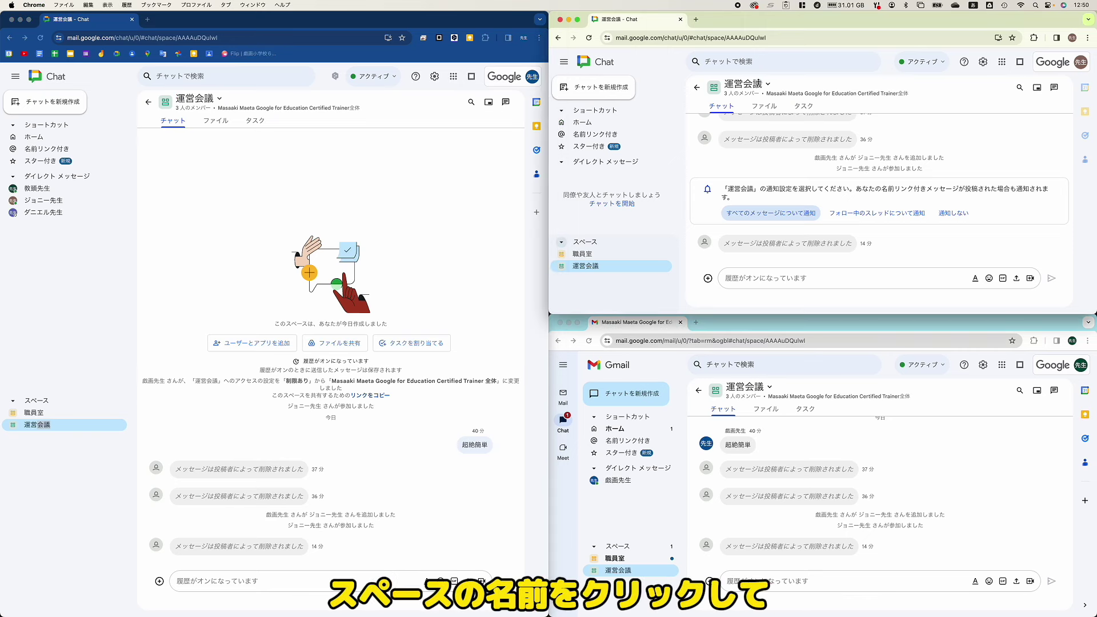
click(759, 84)
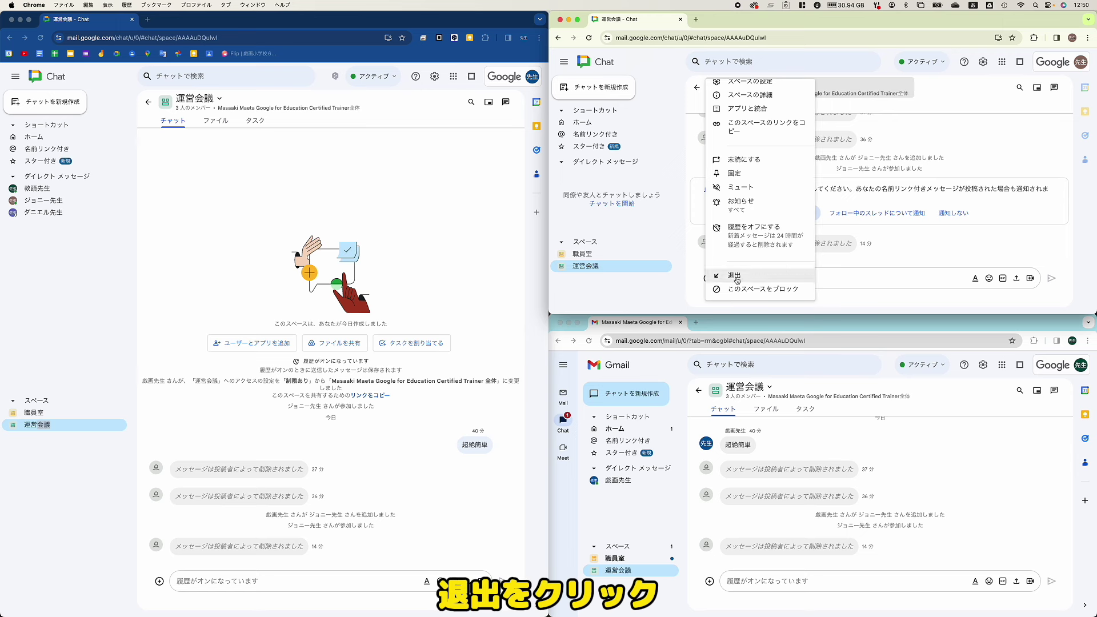
click(737, 279)
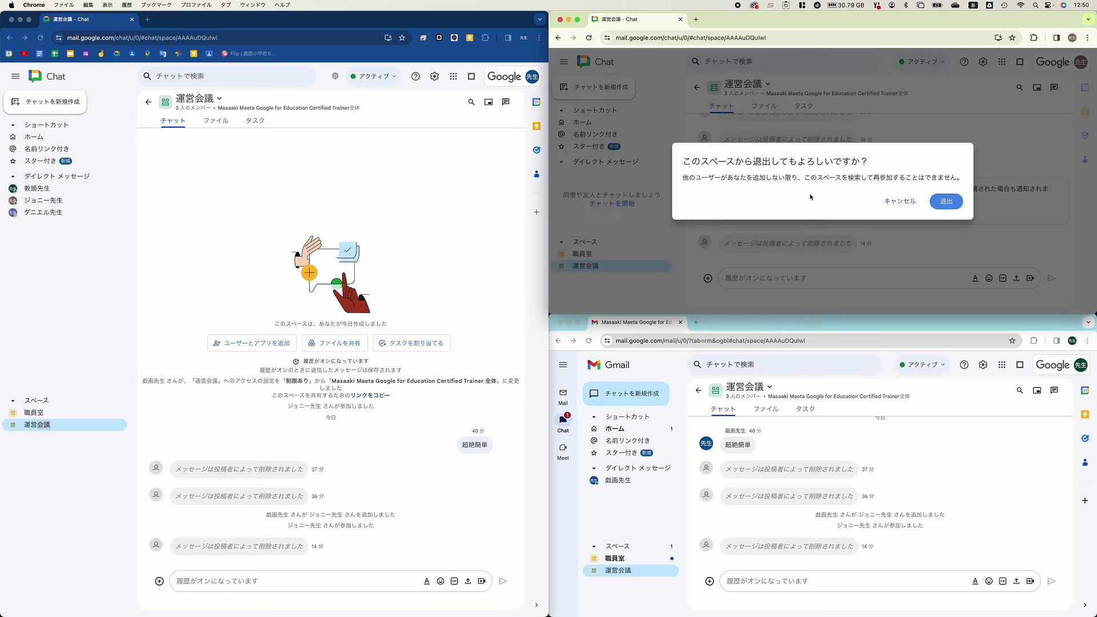
click(947, 203)
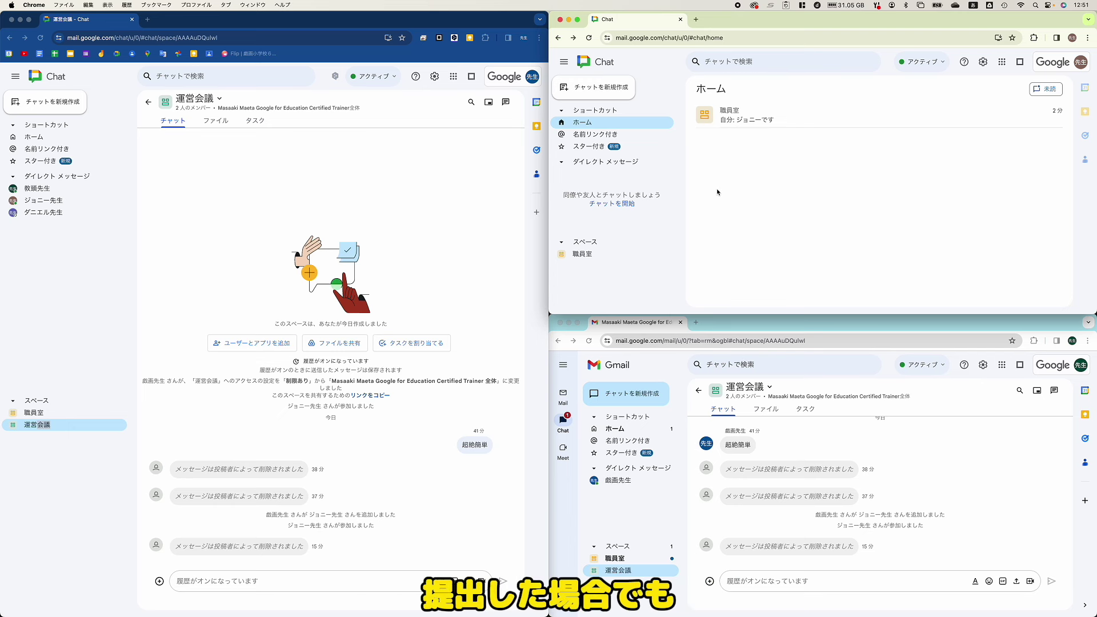
Step: Rejoin 運営会議 from Browse spaces, then choose Block this space from its menu
click(614, 90)
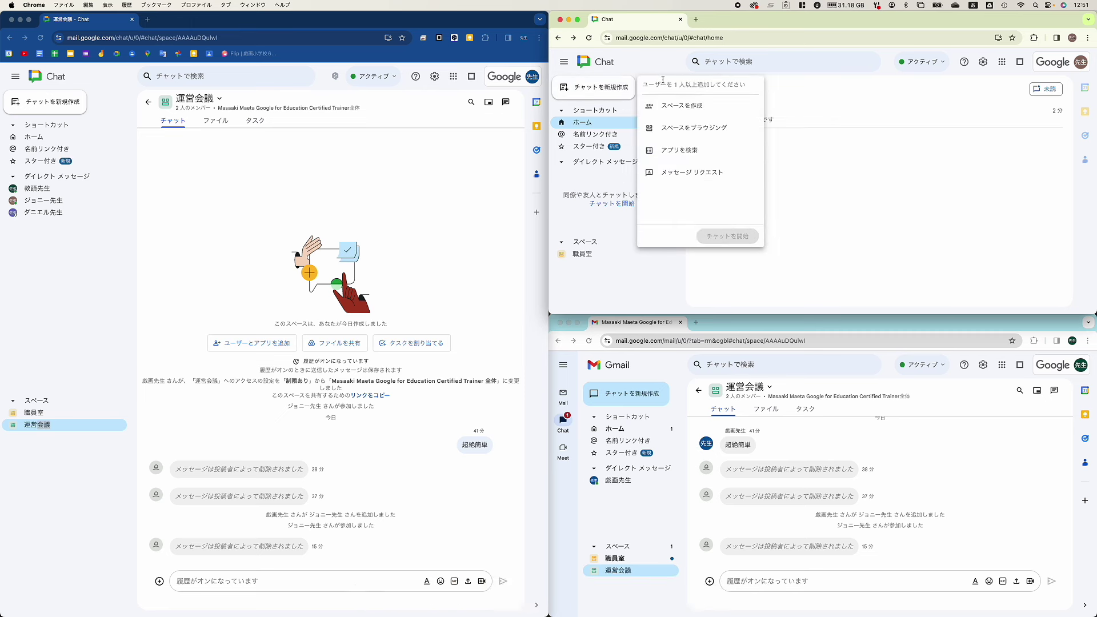
click(725, 131)
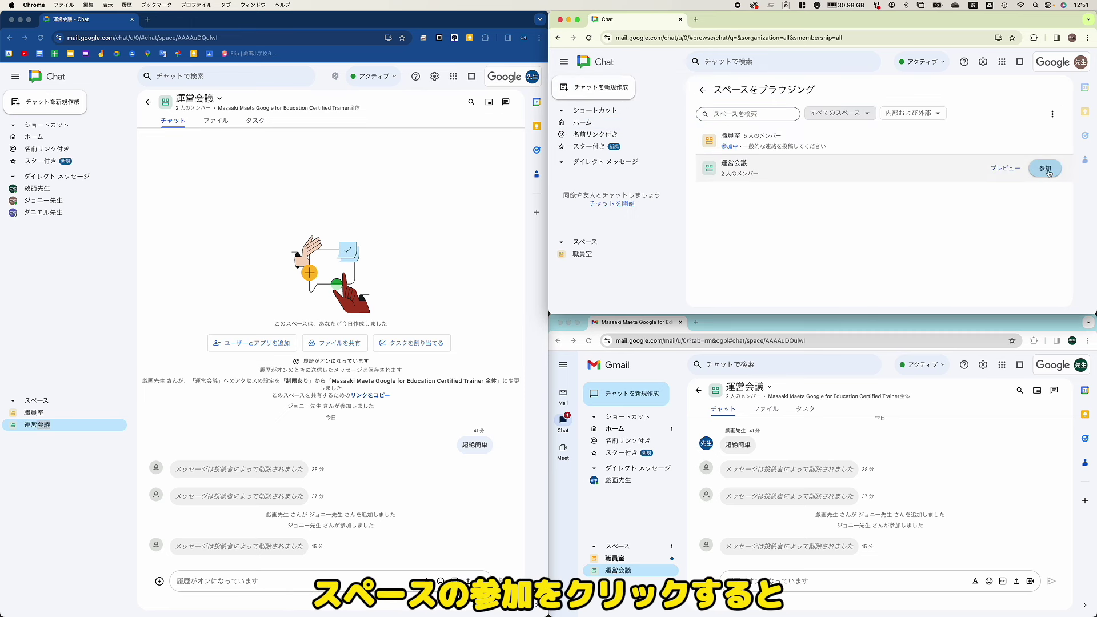
click(1046, 169)
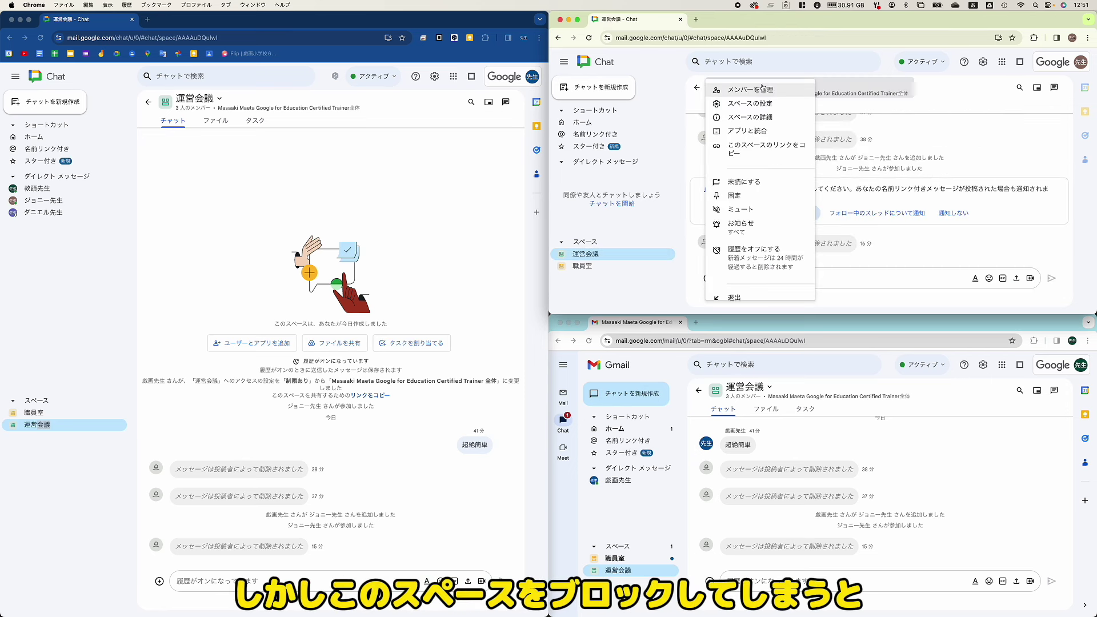
scroll(779, 276, down, 1)
click(775, 289)
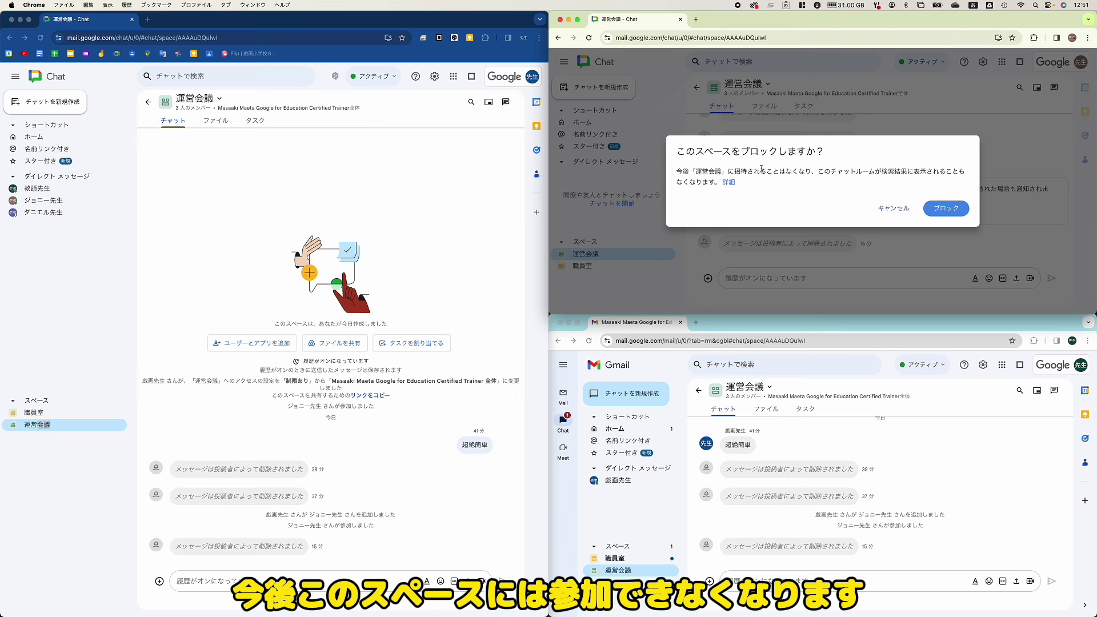
Step: Confirm blocking 運営会議, then browse spaces with the All spaces filter to verify it's gone
click(963, 207)
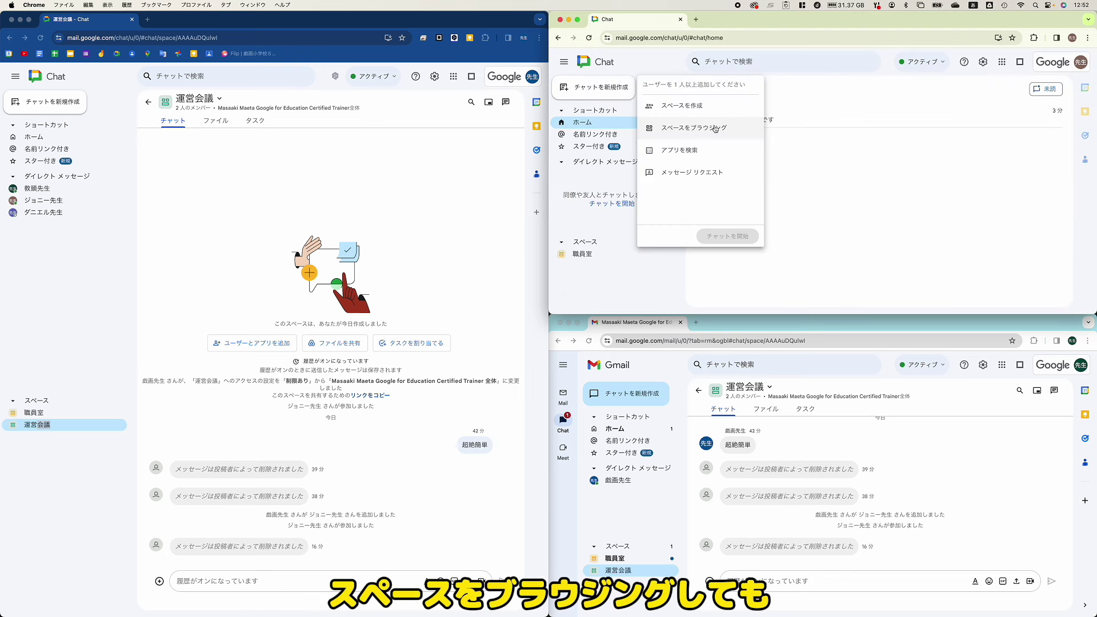
click(716, 128)
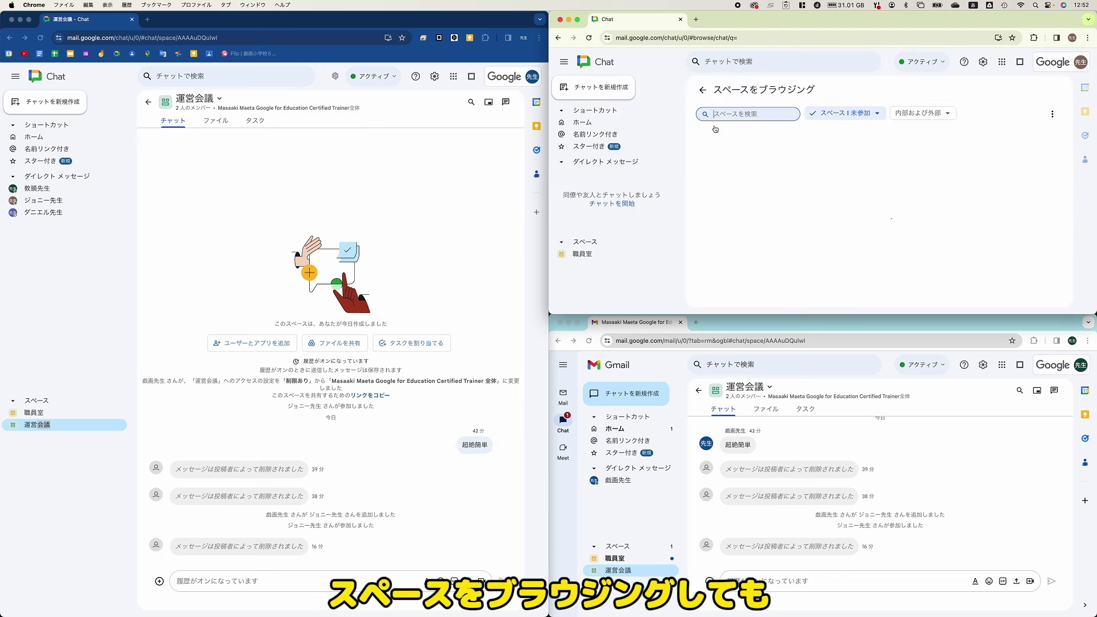
click(858, 115)
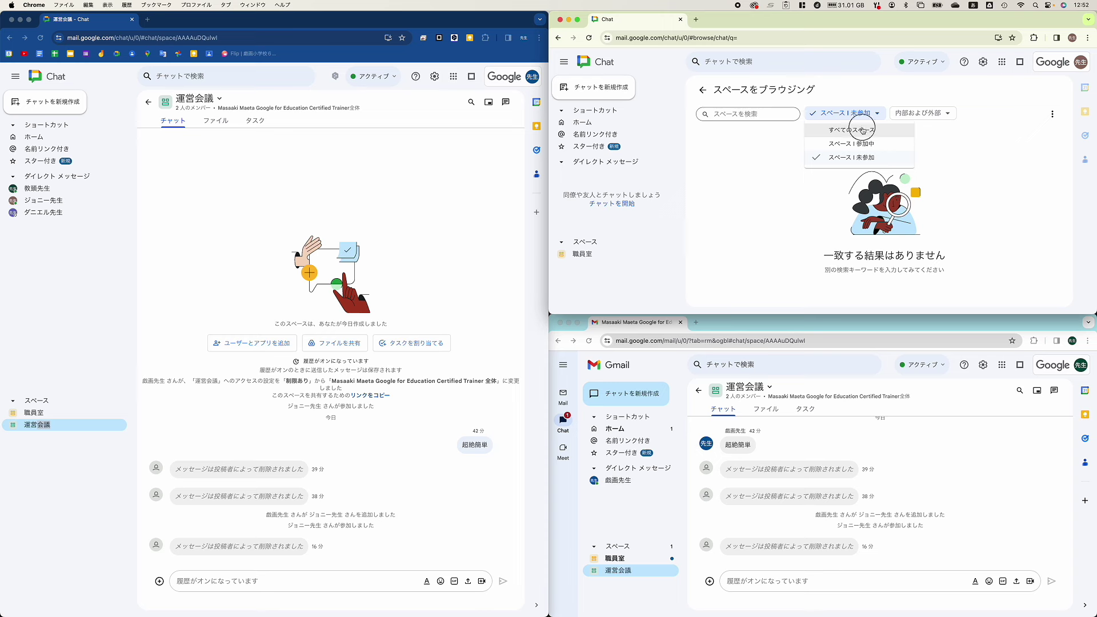
click(856, 128)
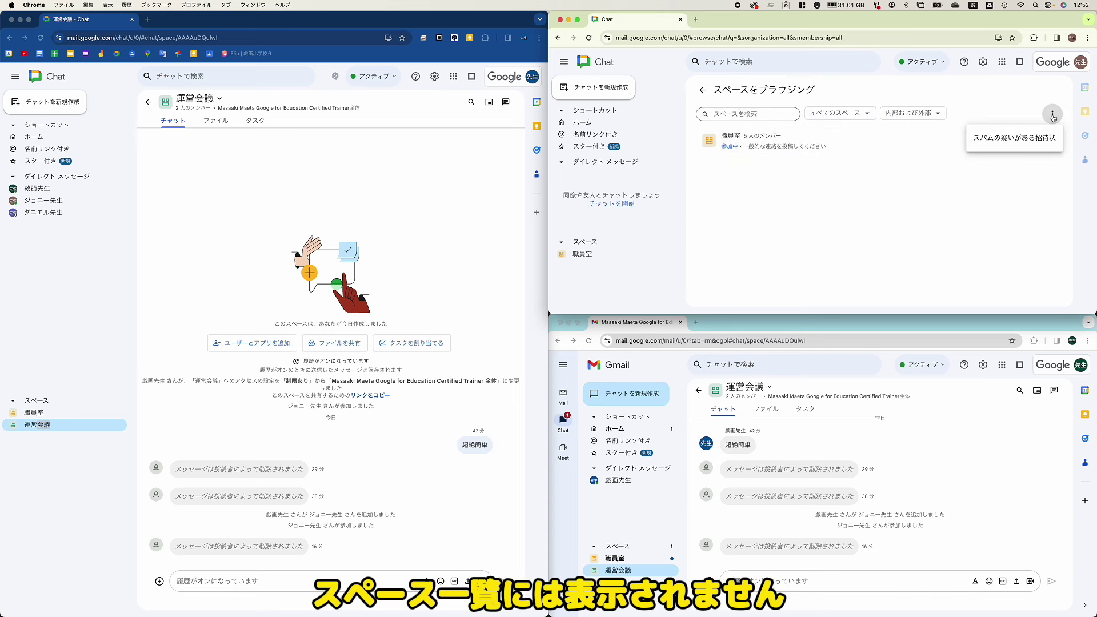
Step: As manager, try adding the blocked teacher's account back to 運営会議 via Add users and apps
click(251, 343)
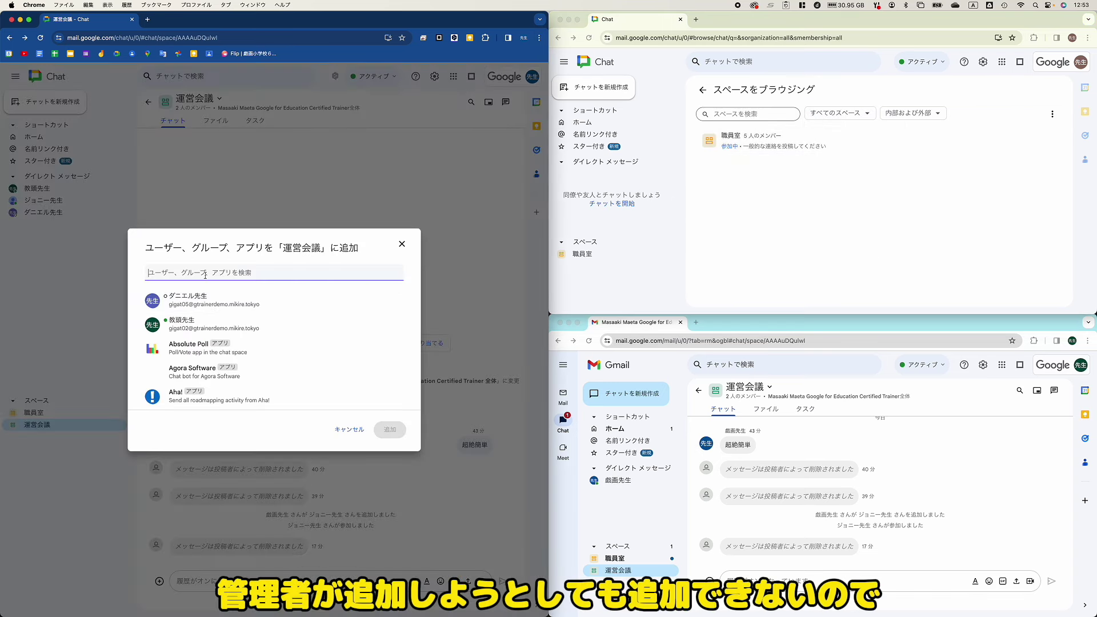
text(gigat03)
click(221, 302)
click(389, 430)
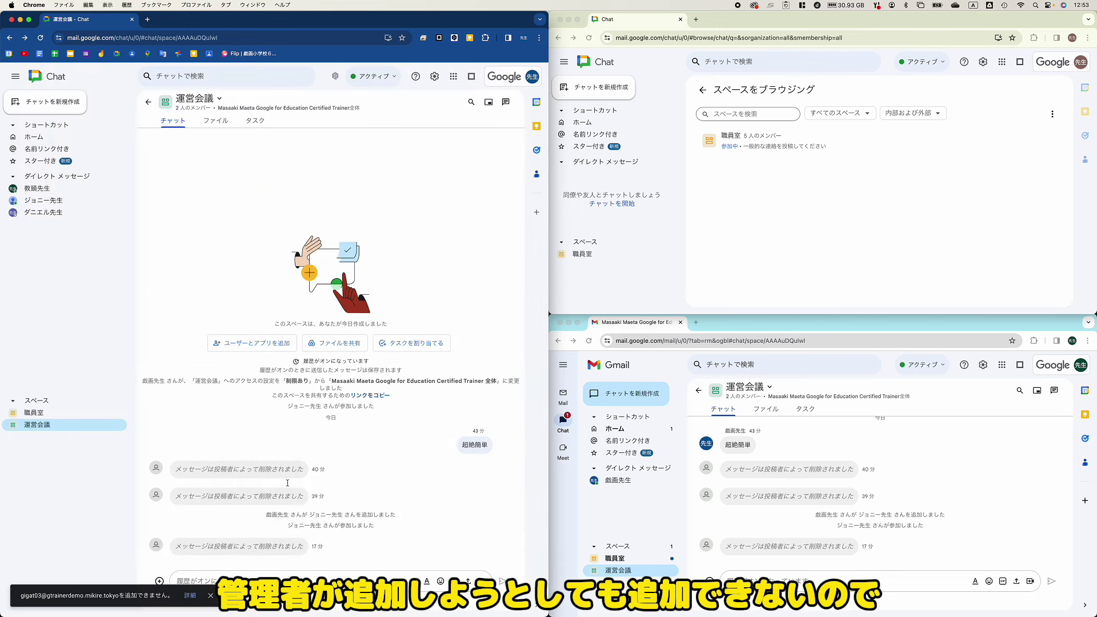